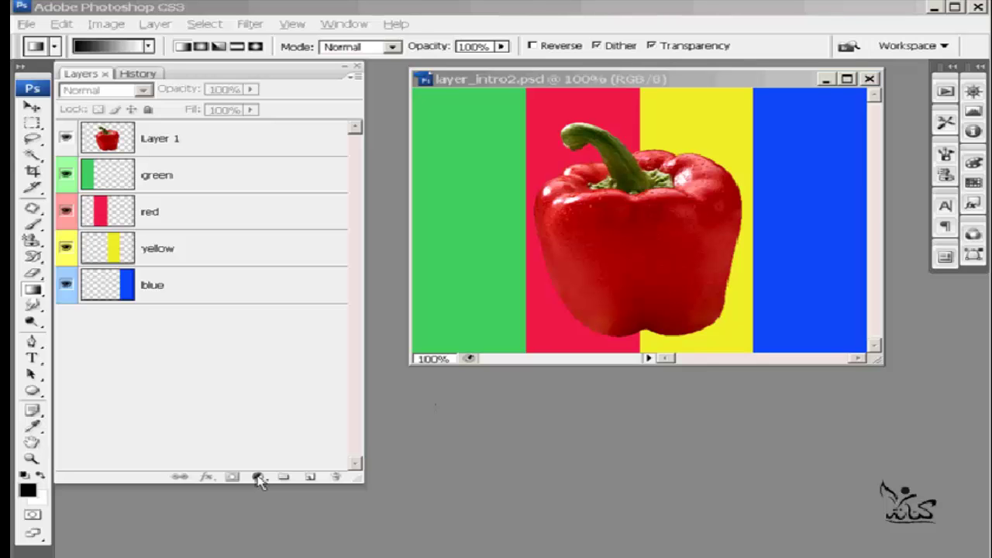
Select Layer 1, the pepper layer, and bring up the adjustment layer type menu.
{"action": "left_click", "coordinate": [207, 150]}
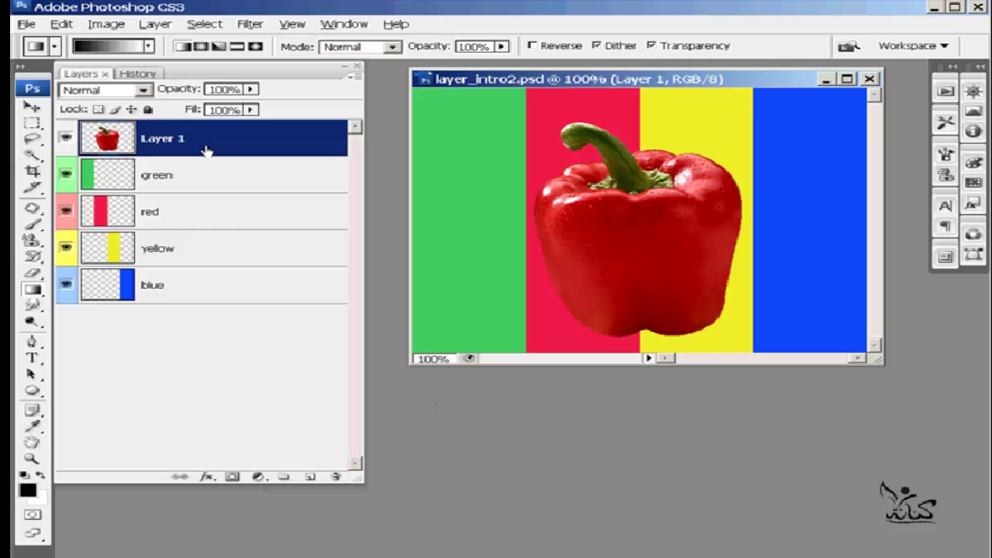
{"action": "left_click", "coordinate": [258, 479]}
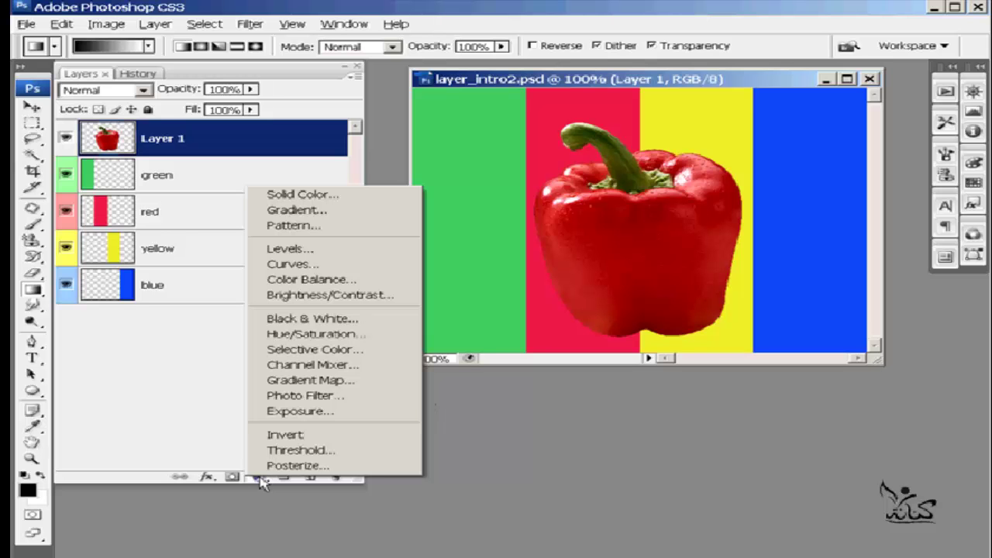
Add a Black & White adjustment layer, preview the Blue Filter preset, then revert to None.
{"action": "left_click", "coordinate": [295, 324]}
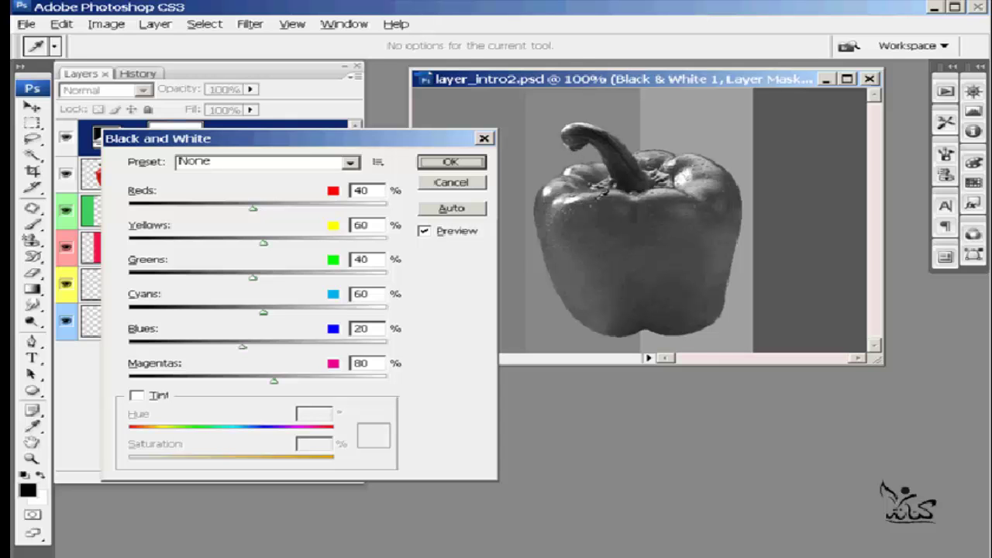
{"action": "left_click", "coordinate": [350, 164]}
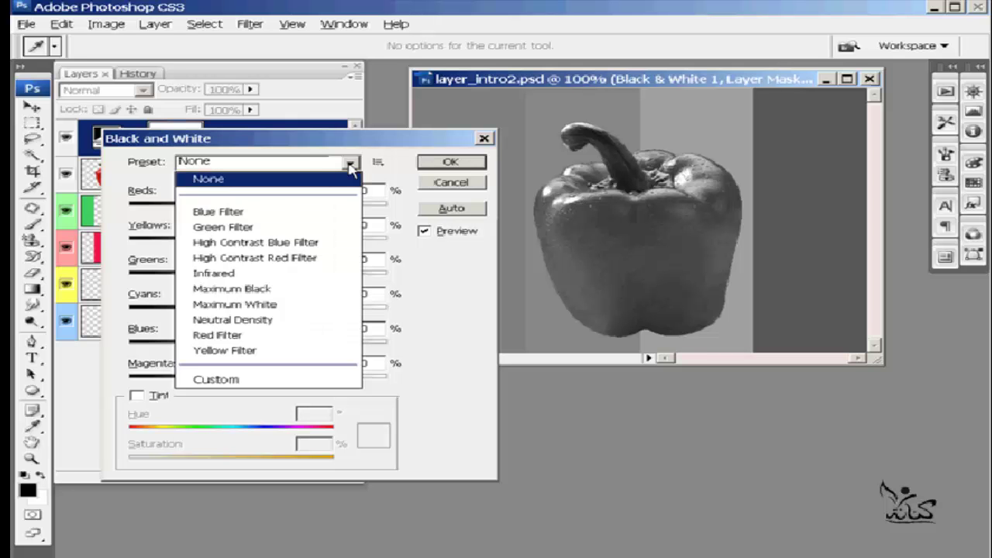
{"action": "left_click", "coordinate": [218, 211]}
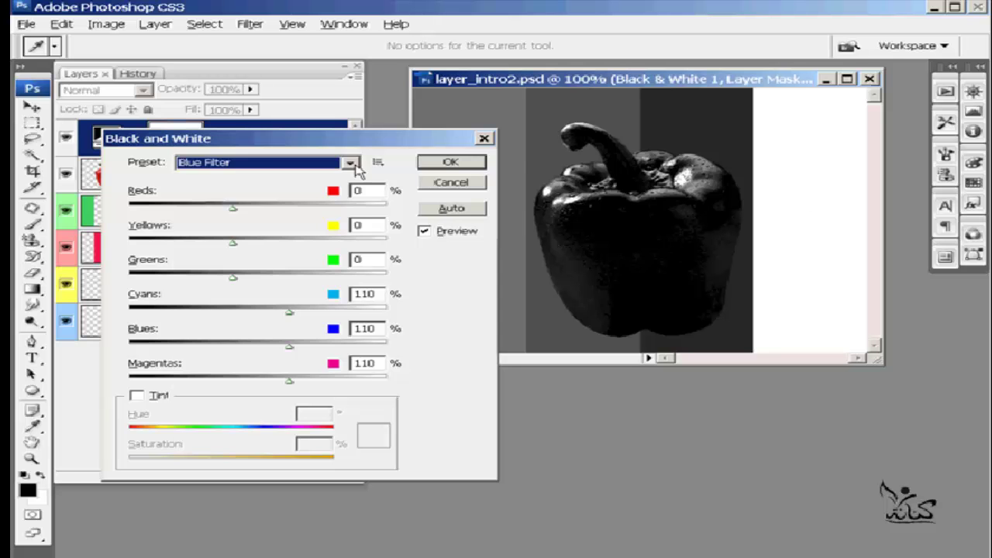
{"action": "left_click", "coordinate": [357, 169]}
{"action": "left_click", "coordinate": [252, 180]}
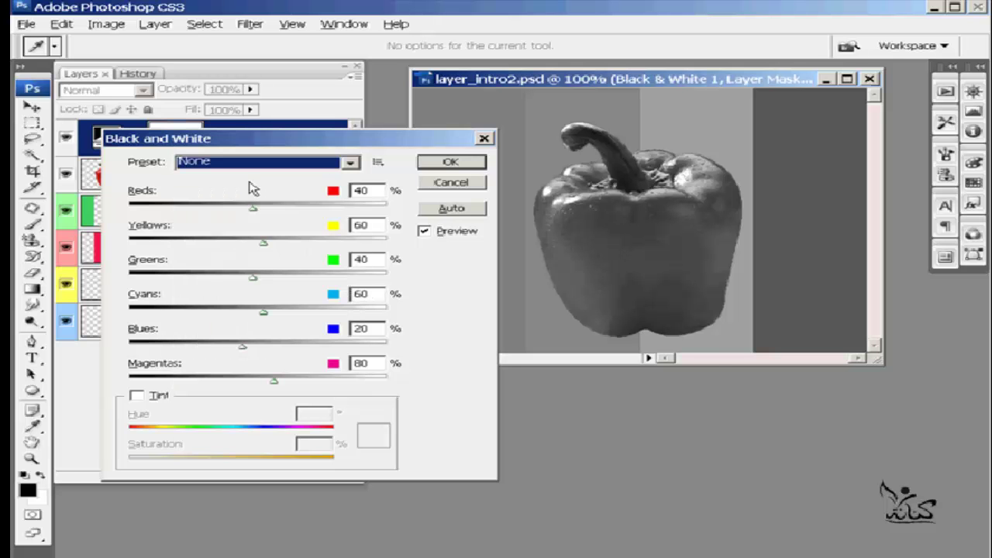
Set the Black and White mix to Reds 57, Yellows 58, Cyans 38, Blues 42, Magentas 40.
{"action": "left_click_drag", "start_coordinate": [296, 137], "coordinate": [537, 131]}
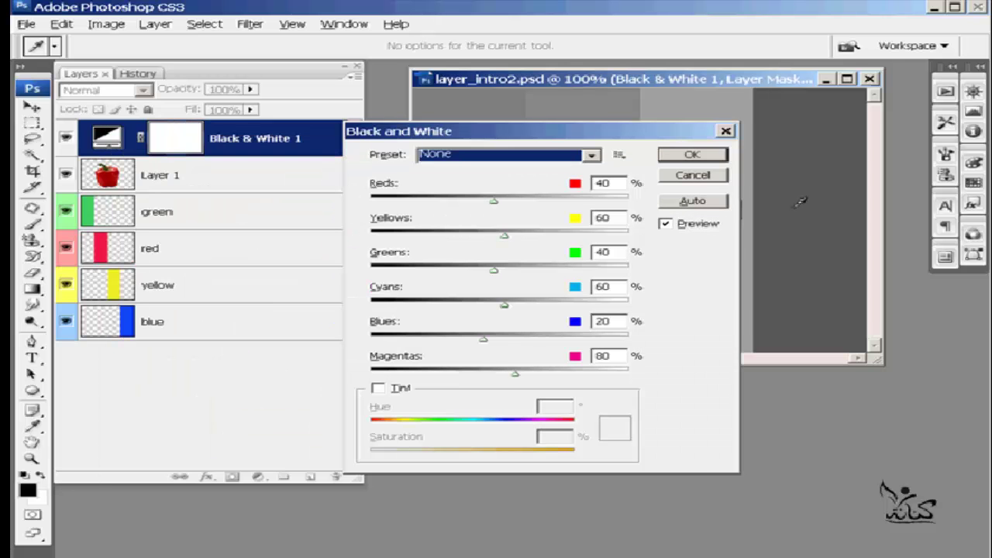
{"action": "left_click_drag", "start_coordinate": [537, 133], "coordinate": [312, 133]}
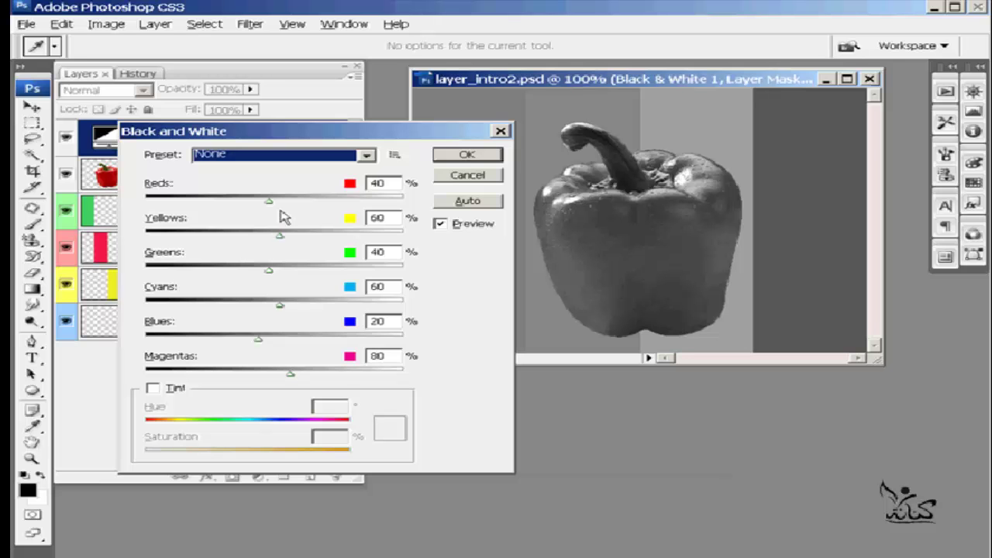
{"action": "mouse_move", "coordinate": [269, 203]}
{"action": "left_mouse_down"}
{"action": "mouse_move", "coordinate": [333, 205]}
{"action": "mouse_move", "coordinate": [252, 206]}
{"action": "mouse_move", "coordinate": [295, 208]}
{"action": "mouse_move", "coordinate": [280, 207]}
{"action": "mouse_move", "coordinate": [280, 237]}
{"action": "left_mouse_up"}
{"action": "mouse_move", "coordinate": [268, 342]}
{"action": "left_mouse_down"}
{"action": "mouse_move", "coordinate": [287, 345]}
{"action": "mouse_move", "coordinate": [271, 342]}
{"action": "mouse_move", "coordinate": [272, 307]}
{"action": "mouse_move", "coordinate": [237, 309]}
{"action": "mouse_move", "coordinate": [280, 311]}
{"action": "mouse_move", "coordinate": [270, 310]}
{"action": "left_mouse_up"}
{"action": "left_click", "coordinate": [269, 310]}
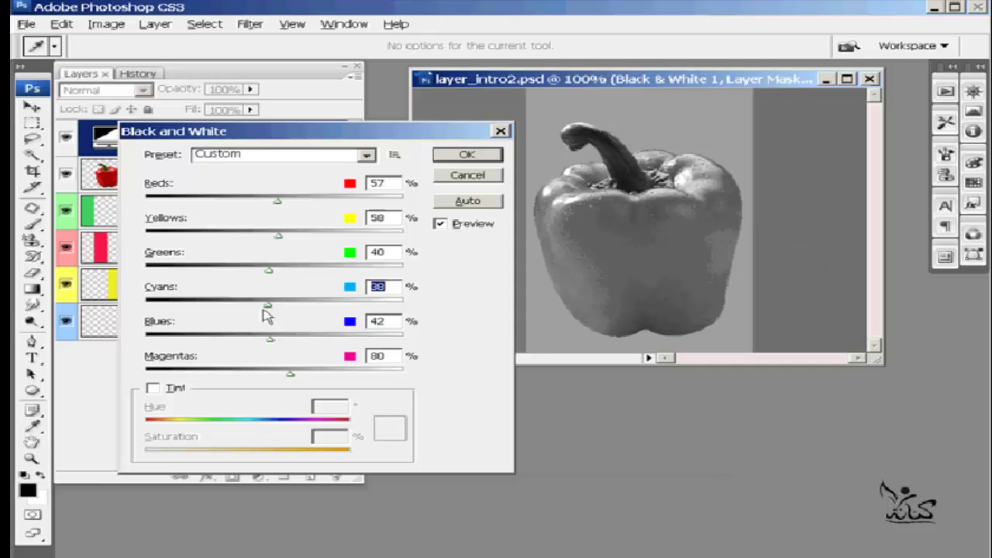
{"action": "mouse_move", "coordinate": [291, 376]}
{"action": "left_mouse_down"}
{"action": "mouse_move", "coordinate": [246, 379]}
{"action": "mouse_move", "coordinate": [349, 379]}
{"action": "mouse_move", "coordinate": [270, 372]}
{"action": "left_mouse_up"}
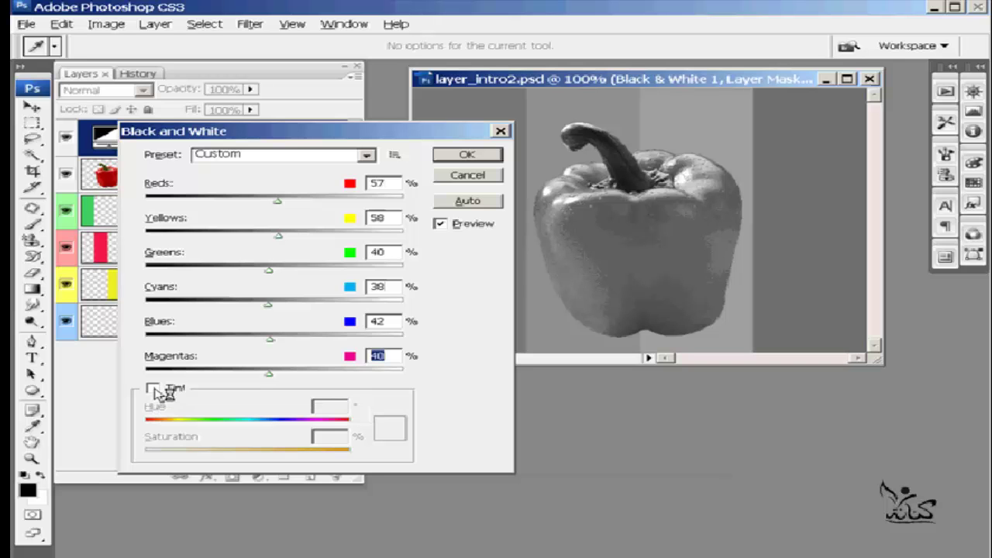
Try a saturated blue-purple tint, then cancel the Black & White adjustment entirely.
{"action": "left_click", "coordinate": [153, 389]}
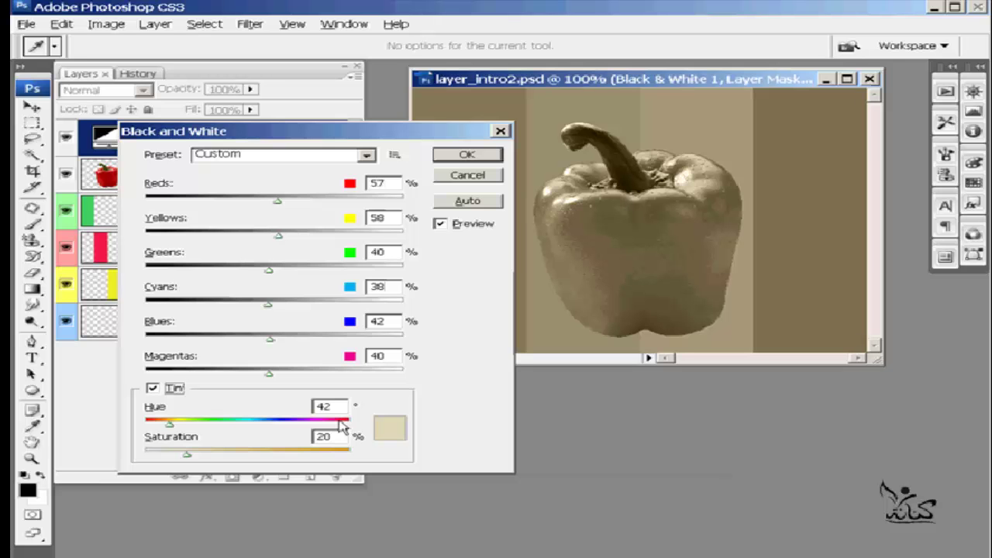
{"action": "left_click", "coordinate": [340, 421]}
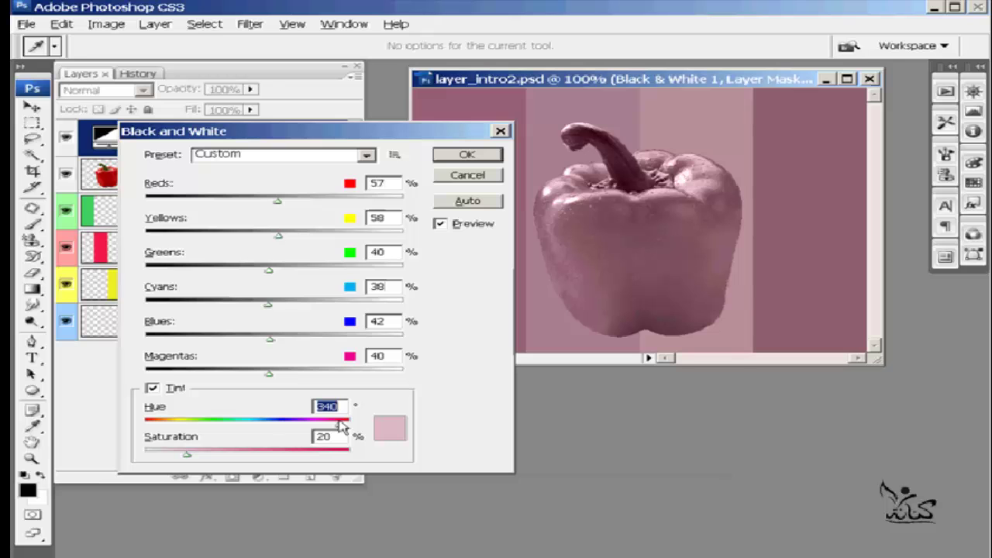
{"action": "left_click", "coordinate": [284, 421]}
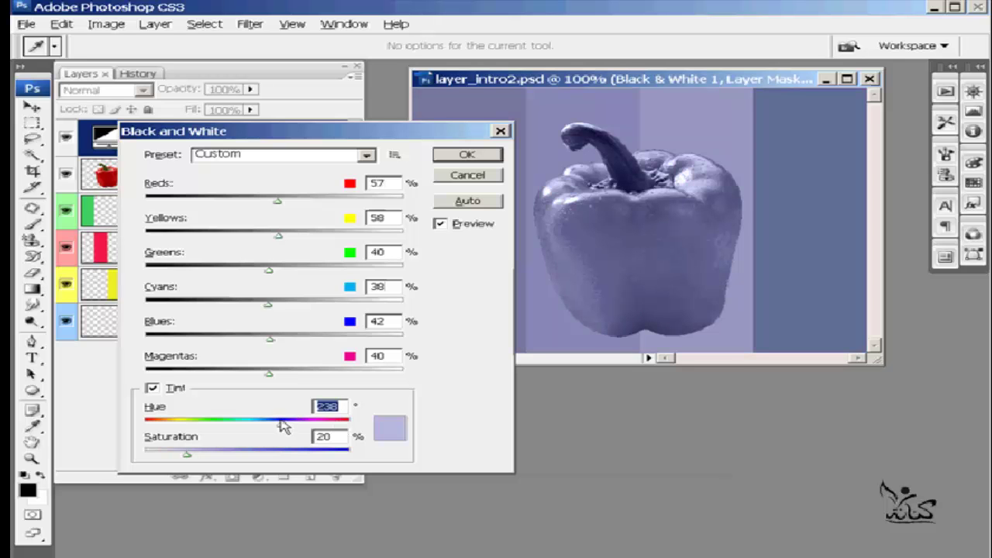
{"action": "mouse_move", "coordinate": [185, 458]}
{"action": "left_mouse_down"}
{"action": "mouse_move", "coordinate": [310, 459]}
{"action": "mouse_move", "coordinate": [207, 459]}
{"action": "mouse_move", "coordinate": [297, 463]}
{"action": "mouse_move", "coordinate": [233, 459]}
{"action": "left_mouse_up"}
{"action": "left_click", "coordinate": [233, 460]}
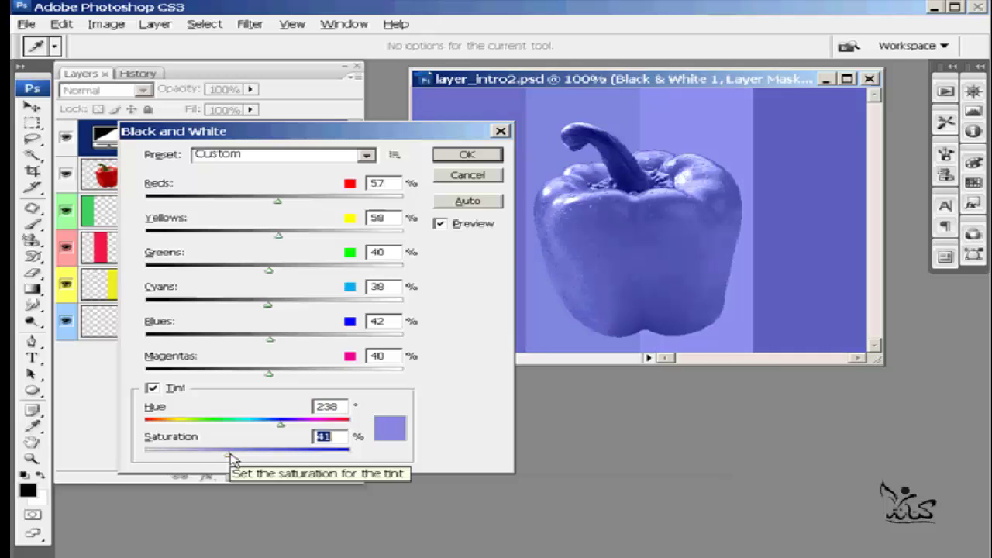
{"action": "left_click", "coordinate": [450, 178]}
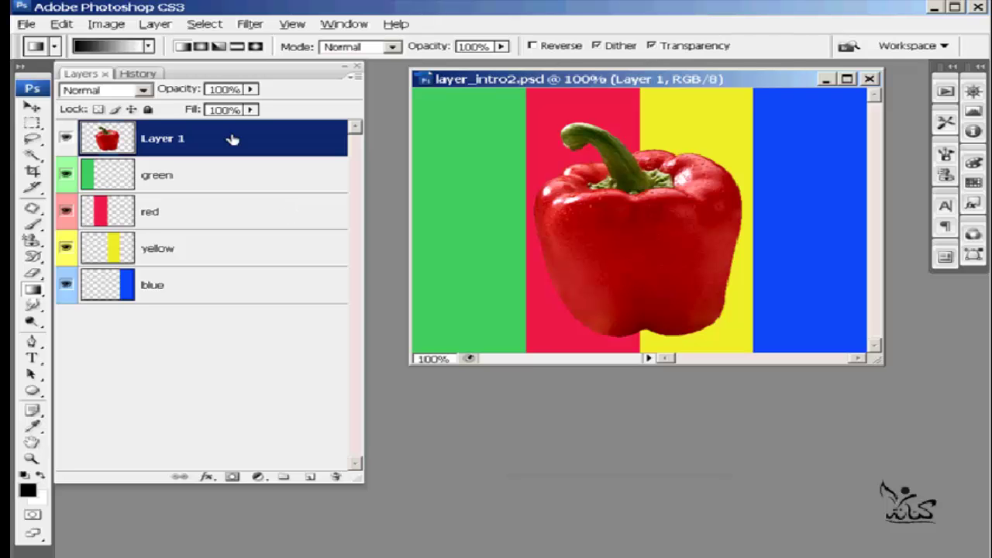
Add a Hue/Saturation adjustment layer, editing the Master colour range.
{"action": "left_click", "coordinate": [259, 477]}
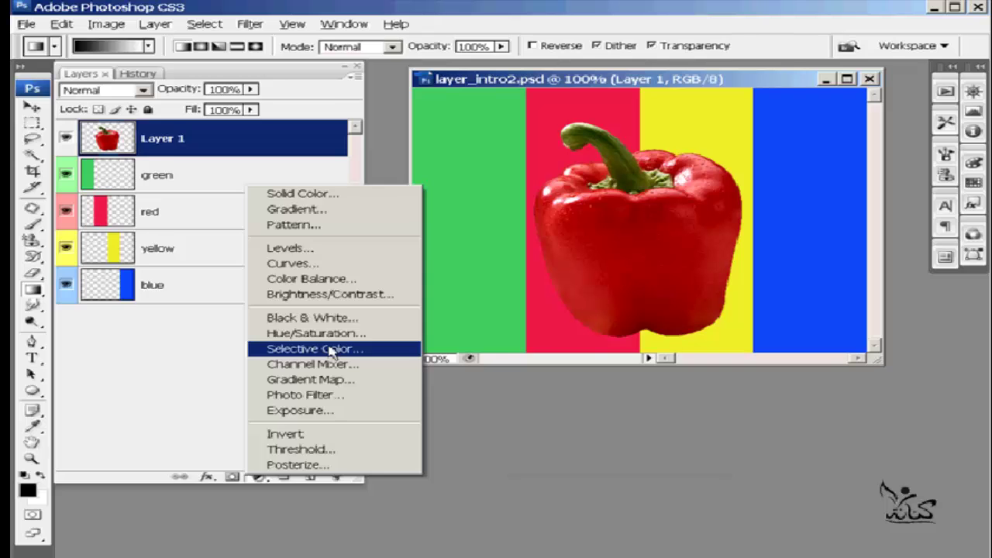
{"action": "left_click", "coordinate": [336, 334]}
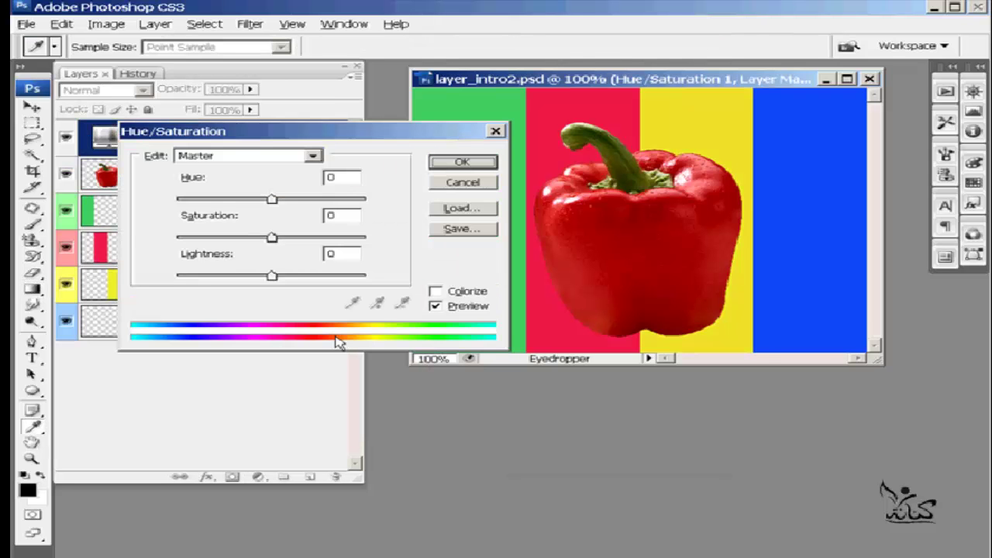
{"action": "left_click_drag", "start_coordinate": [372, 134], "coordinate": [630, 145]}
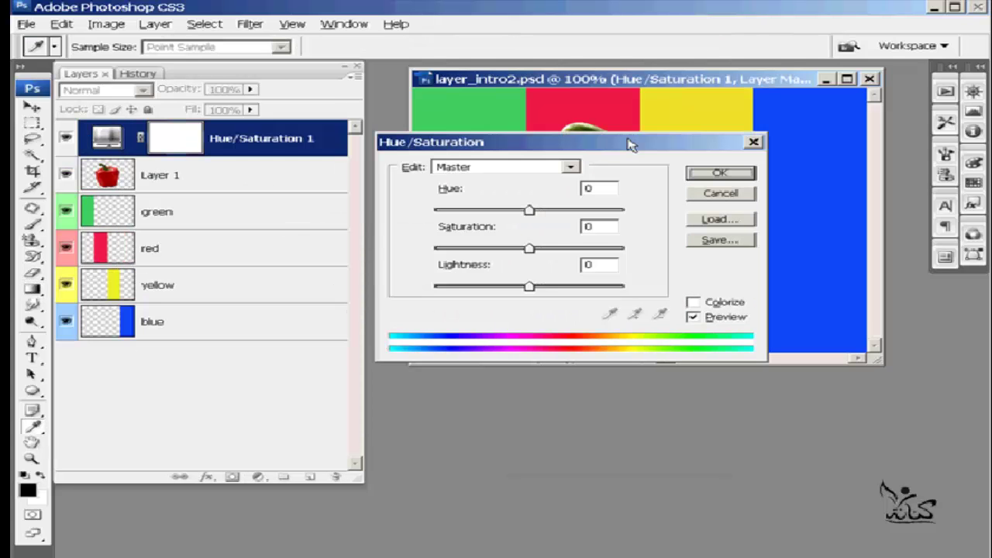
{"action": "left_click", "coordinate": [571, 168]}
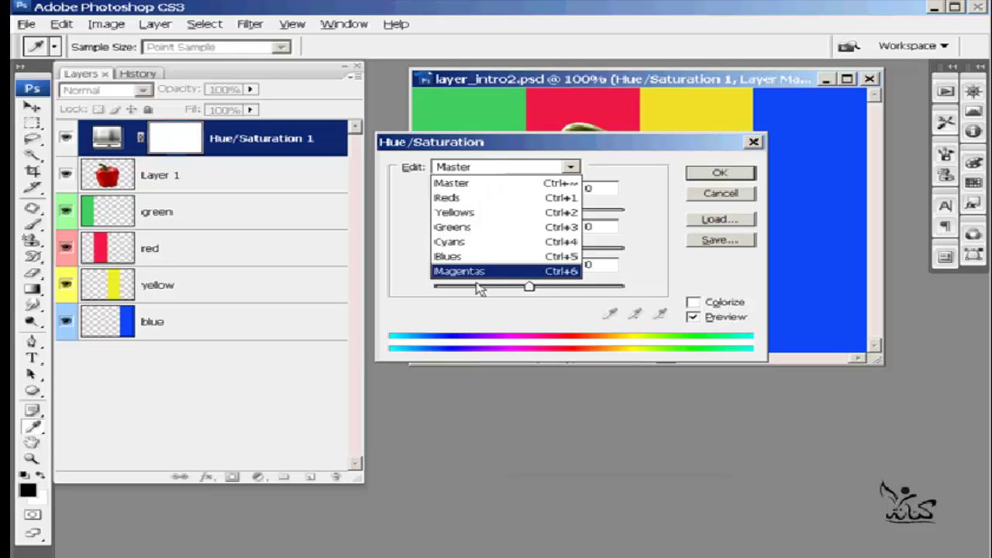
{"action": "left_click", "coordinate": [493, 181]}
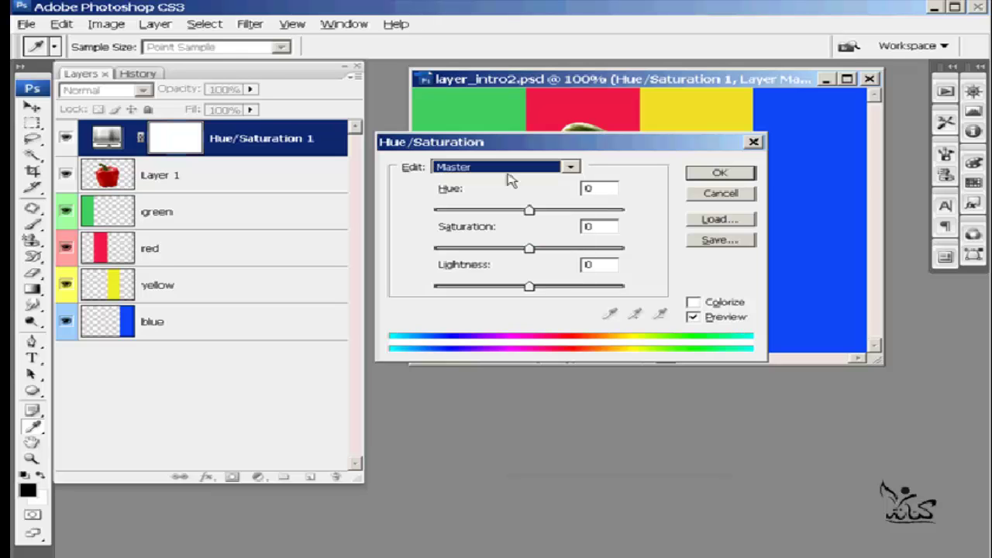
Apply Hue -33, Saturation +18 and Lightness +3, turning the pepper magenta.
{"action": "left_click_drag", "start_coordinate": [529, 211], "coordinate": [507, 216]}
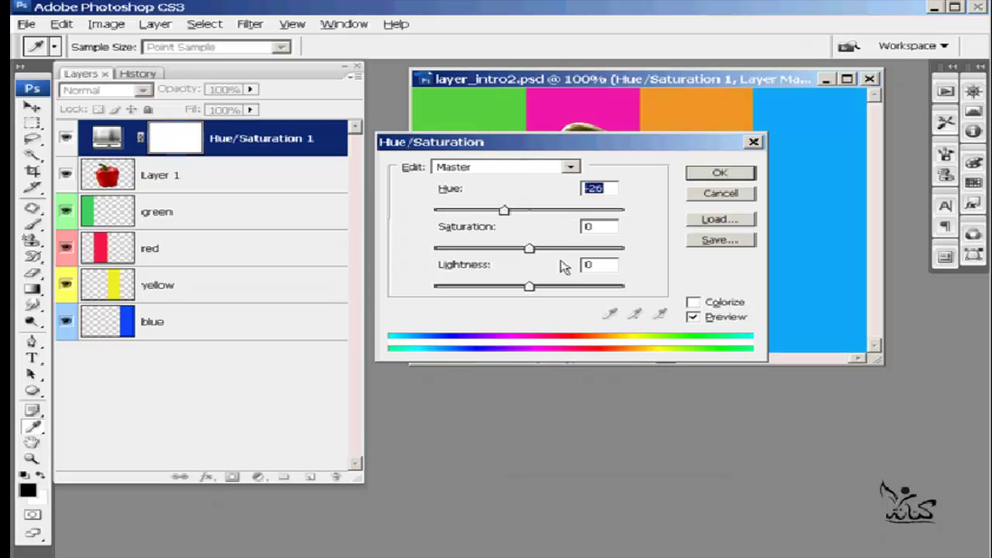
{"action": "left_click_drag", "start_coordinate": [528, 248], "coordinate": [547, 248]}
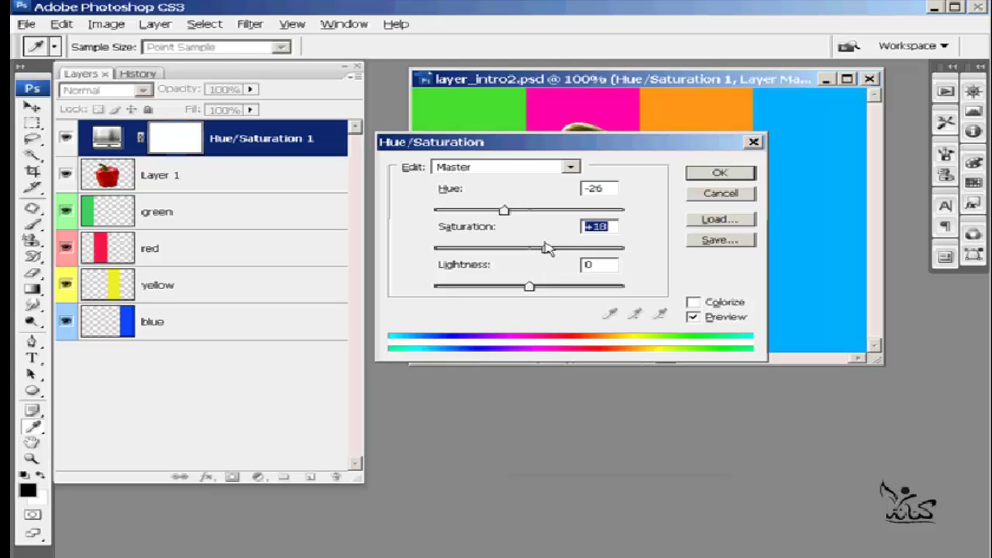
{"action": "left_click_drag", "start_coordinate": [504, 210], "coordinate": [521, 211]}
{"action": "left_click_drag", "start_coordinate": [541, 214], "coordinate": [499, 211]}
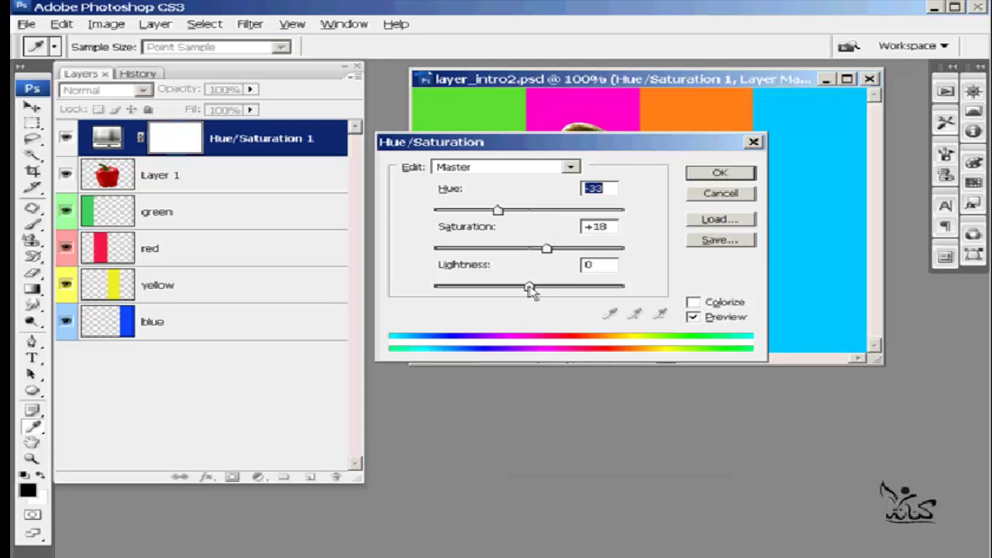
{"action": "mouse_move", "coordinate": [530, 289]}
{"action": "left_mouse_down"}
{"action": "mouse_move", "coordinate": [509, 289]}
{"action": "mouse_move", "coordinate": [532, 288]}
{"action": "left_mouse_up"}
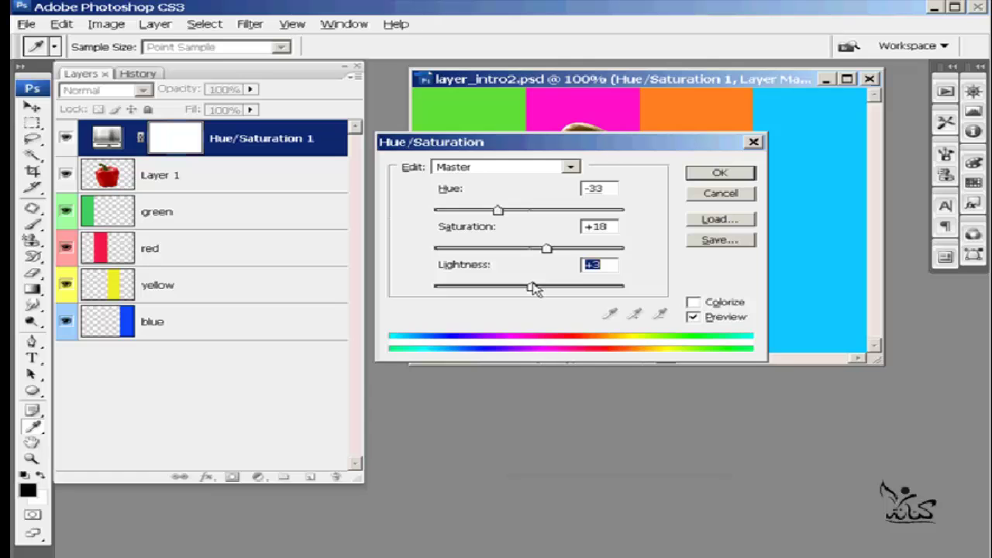
{"action": "left_click_drag", "start_coordinate": [614, 151], "coordinate": [461, 243]}
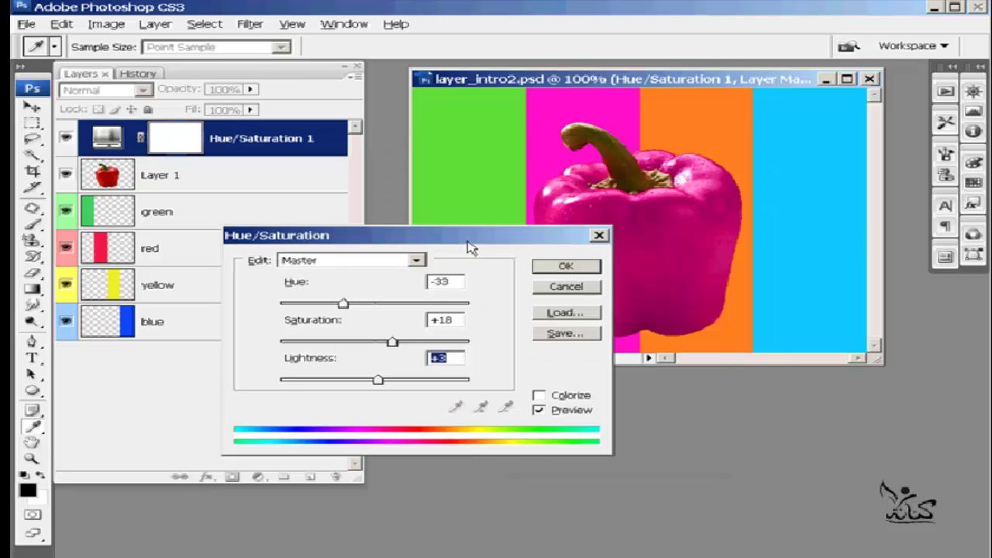
{"action": "left_click", "coordinate": [565, 268]}
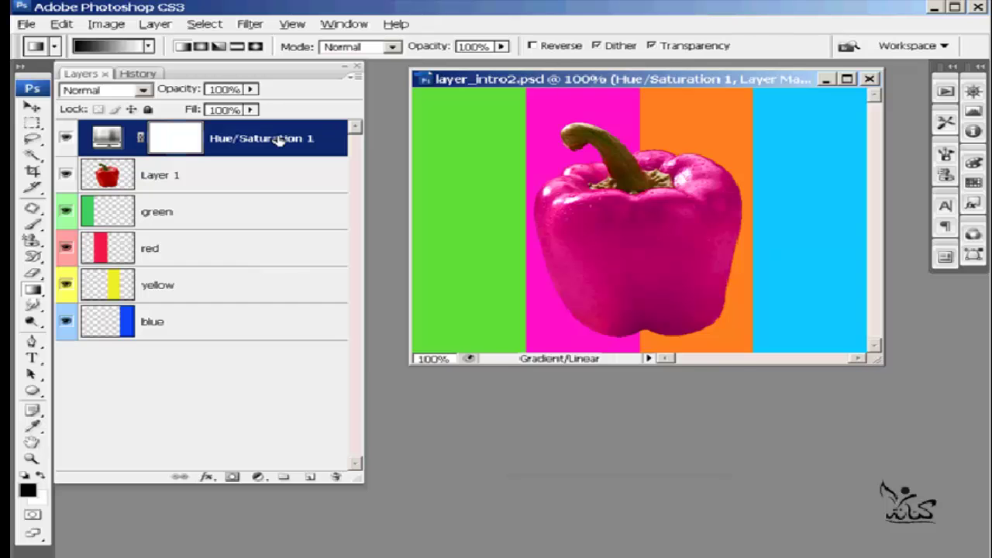
Drag Hue/Saturation 1 beneath Layer 1 in the Layers panel.
{"action": "left_click_drag", "start_coordinate": [278, 138], "coordinate": [280, 192]}
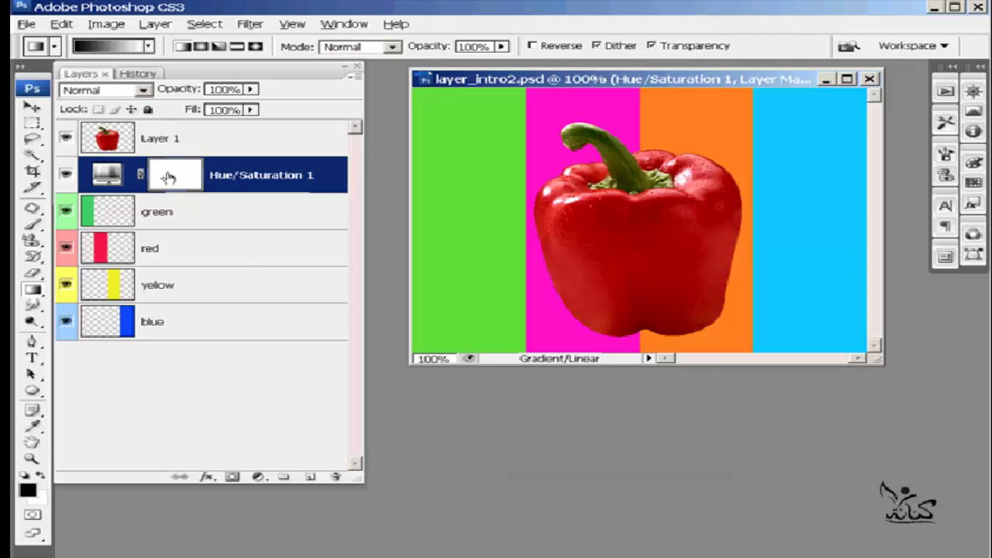
Draw a top-to-bottom black-to-white gradient on the Hue/Saturation mask, viewing the mask alone.
{"action": "left_click", "coordinate": [168, 178], "text": "alt"}
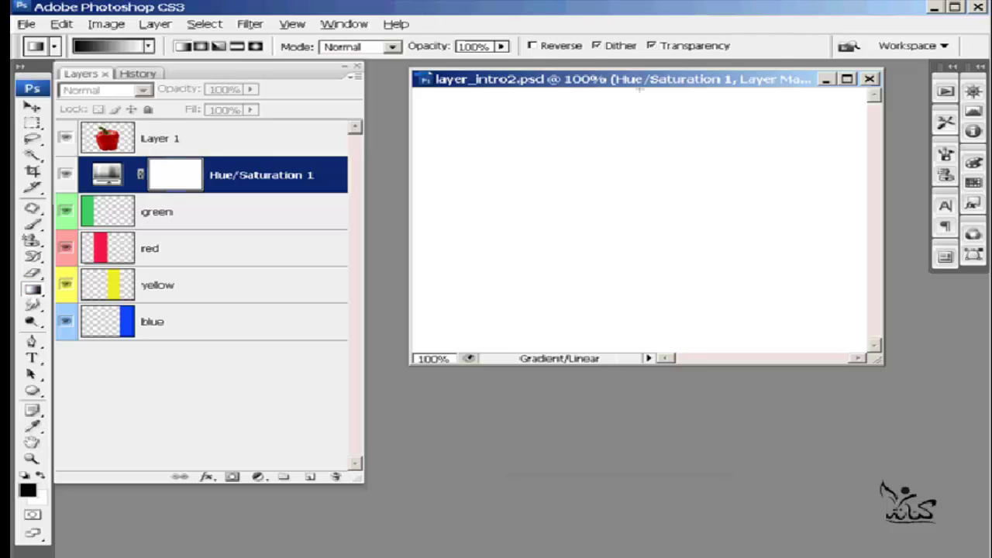
{"action": "mouse_move", "coordinate": [640, 89]}
{"action": "left_mouse_down"}
{"action": "mouse_move", "coordinate": [627, 250]}
{"action": "mouse_move", "coordinate": [639, 349]}
{"action": "left_mouse_up"}
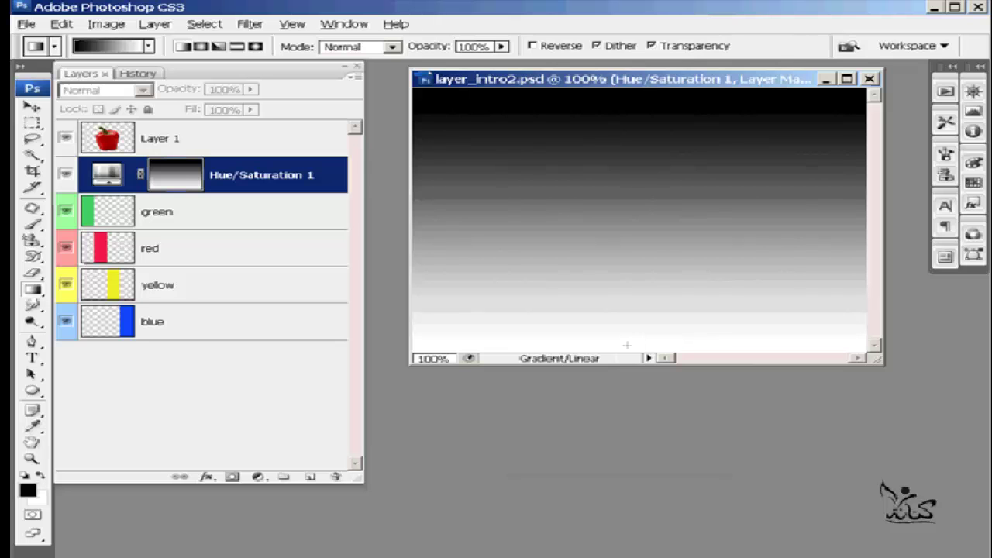
{"action": "left_click", "coordinate": [188, 175]}
{"action": "left_click", "coordinate": [187, 176], "text": "alt"}
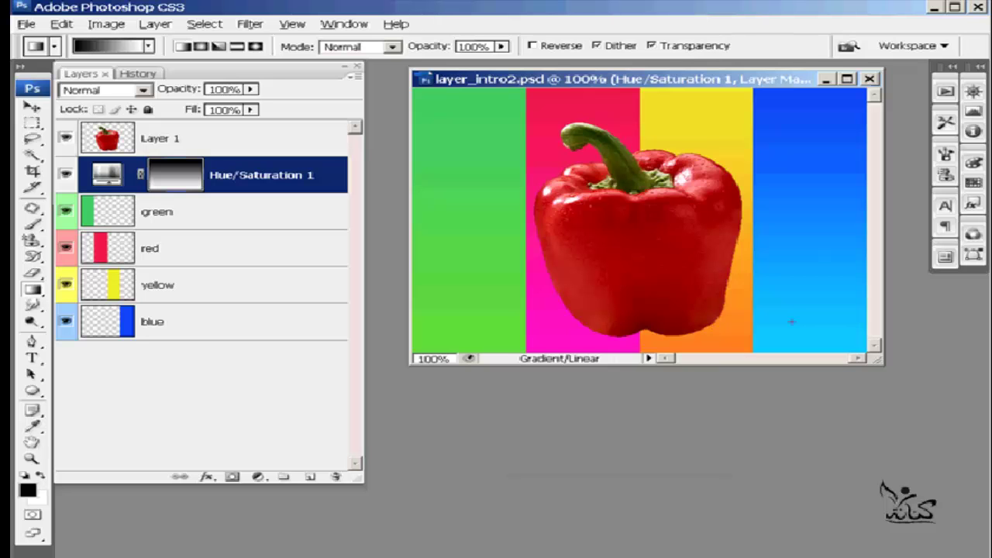
{"action": "left_click", "coordinate": [180, 184], "text": "alt"}
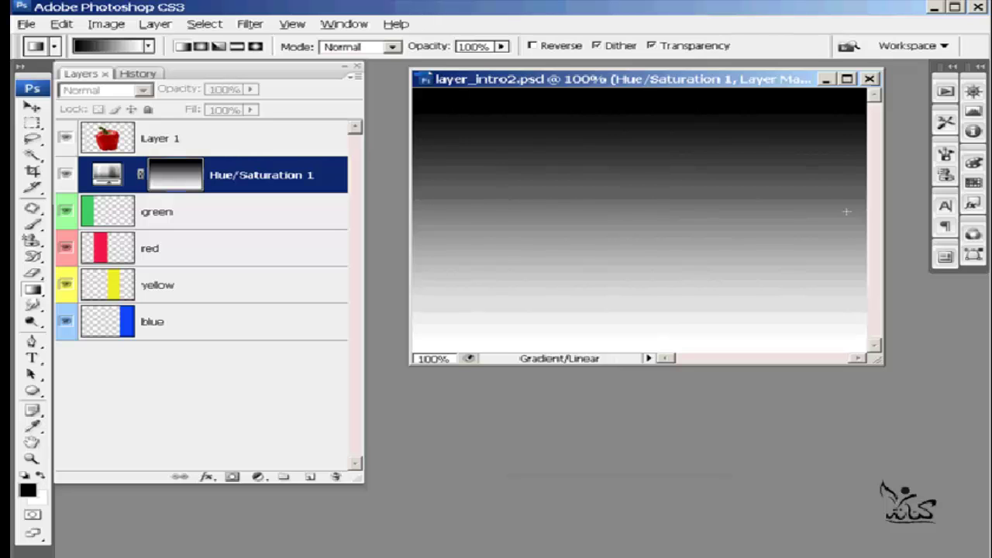
Select the lower area of the mask with the Rectangular Marquee and fill it white.
{"action": "left_click", "coordinate": [32, 121]}
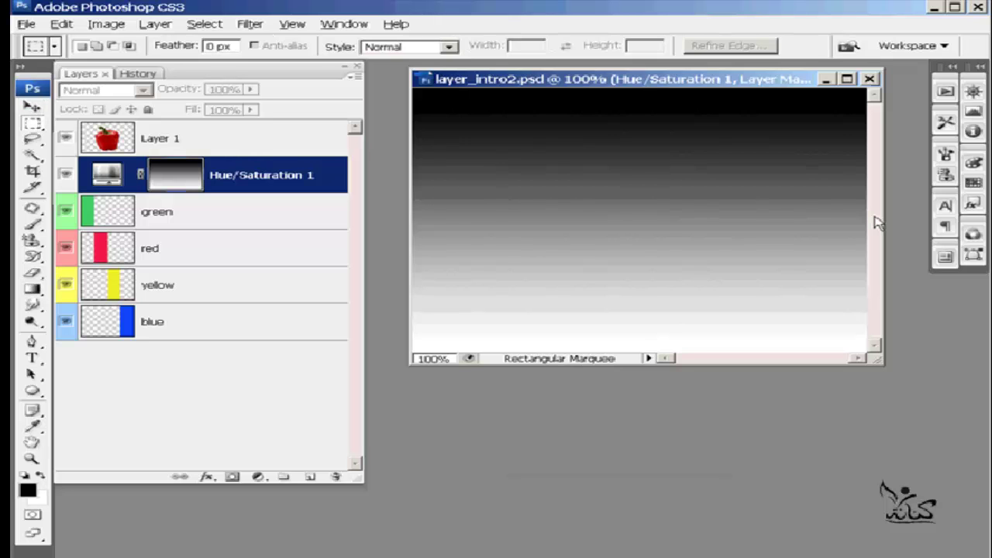
{"action": "left_click_drag", "start_coordinate": [864, 203], "coordinate": [727, 273]}
{"action": "left_click", "coordinate": [728, 274]}
{"action": "left_click_drag", "start_coordinate": [866, 203], "coordinate": [398, 369]}
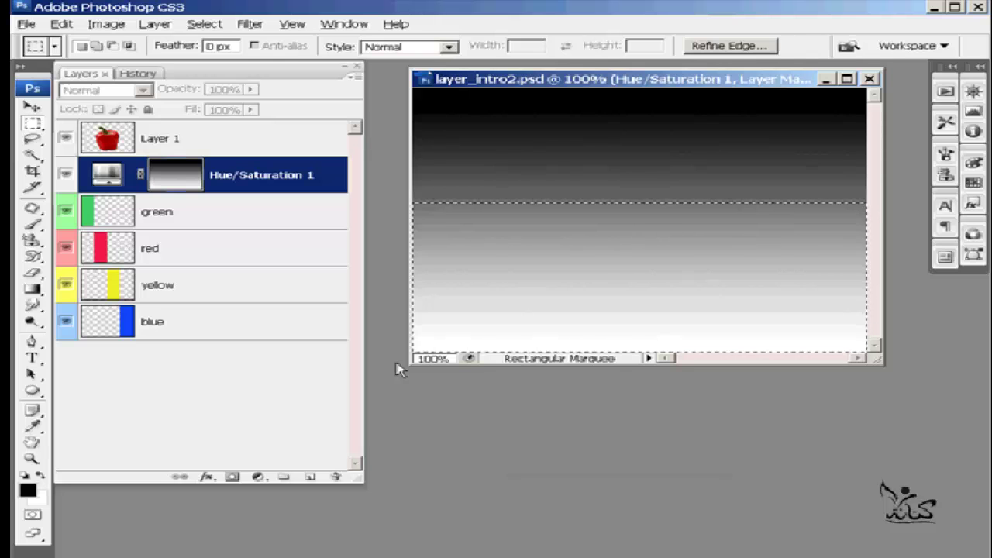
{"action": "key", "text": "Delete"}
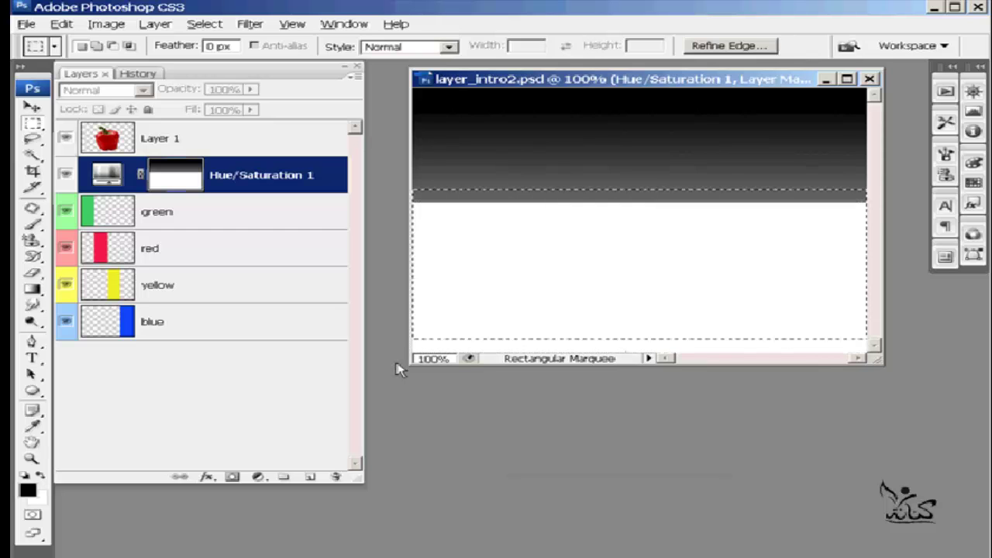
{"action": "key", "text": "shift+Up"}
{"action": "key", "text": "shift+Up"}
{"action": "key", "text": "shift+Up"}
{"action": "key", "text": "Up"}
{"action": "key", "text": "Up"}
{"action": "key", "text": "Up"}
{"action": "key", "text": "shift+Up"}
{"action": "key", "text": "shift+Up"}
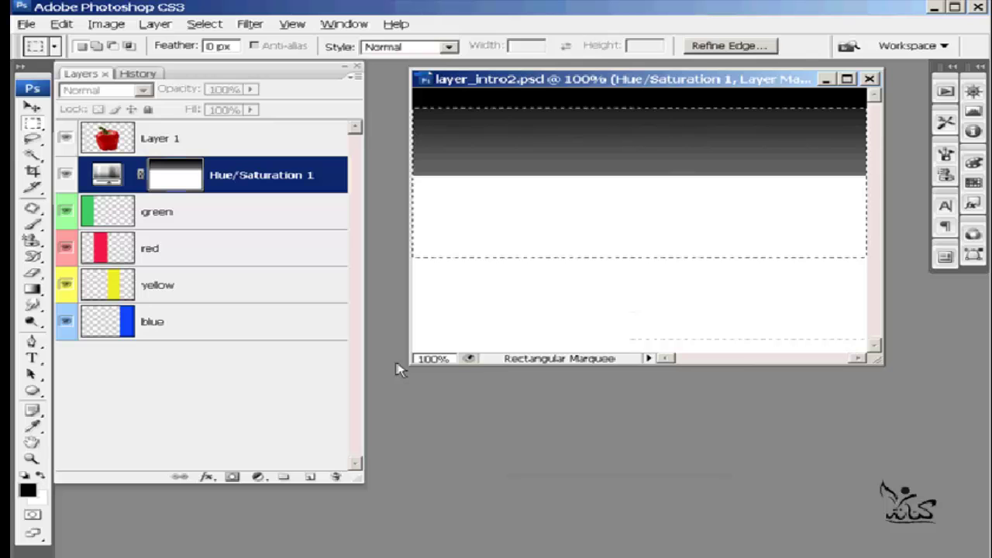
{"action": "left_click", "coordinate": [500, 321]}
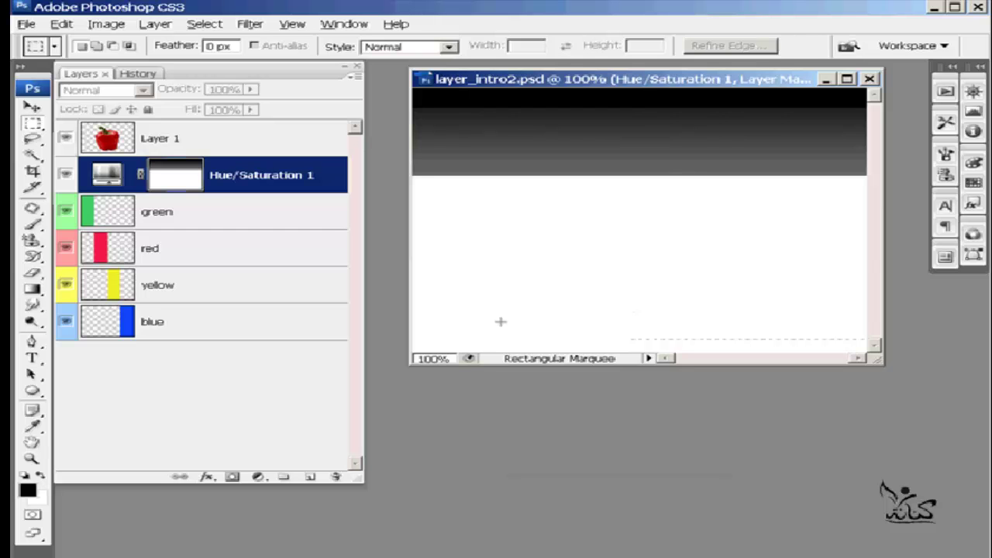
Check the image, then select all and fill the whole mask white.
{"action": "left_click", "coordinate": [171, 179], "text": "alt"}
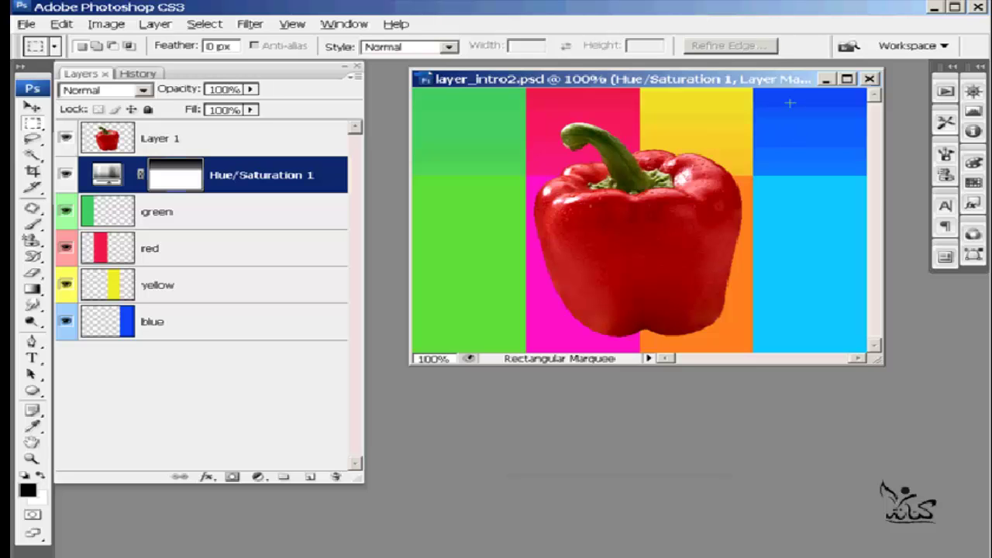
{"action": "left_click", "coordinate": [174, 182], "text": "alt"}
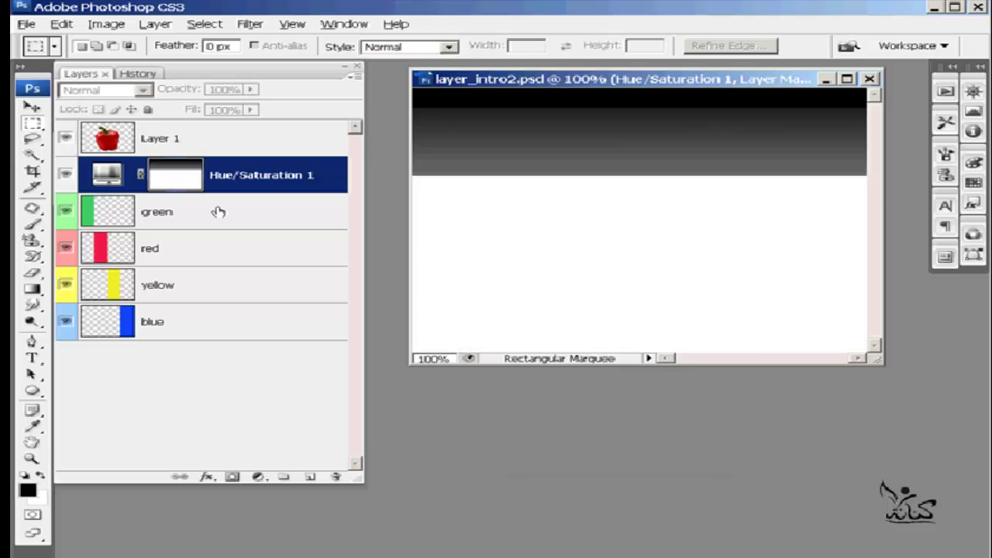
{"action": "key", "text": "ctrl+a"}
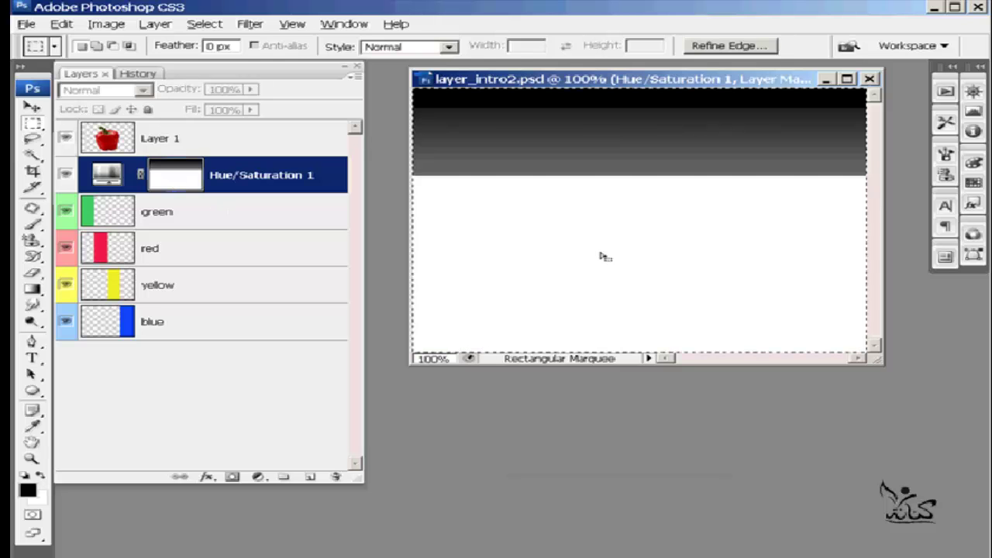
{"action": "key", "text": "Delete"}
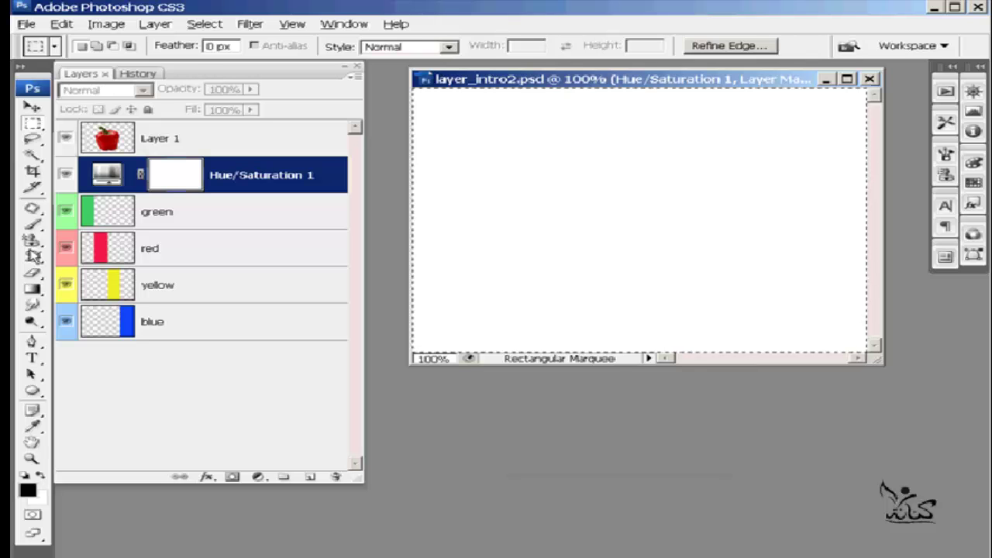
{"action": "left_click", "coordinate": [32, 225]}
Deselect and set the brush opacity to 100%.
{"action": "key", "text": "ctrl+d"}
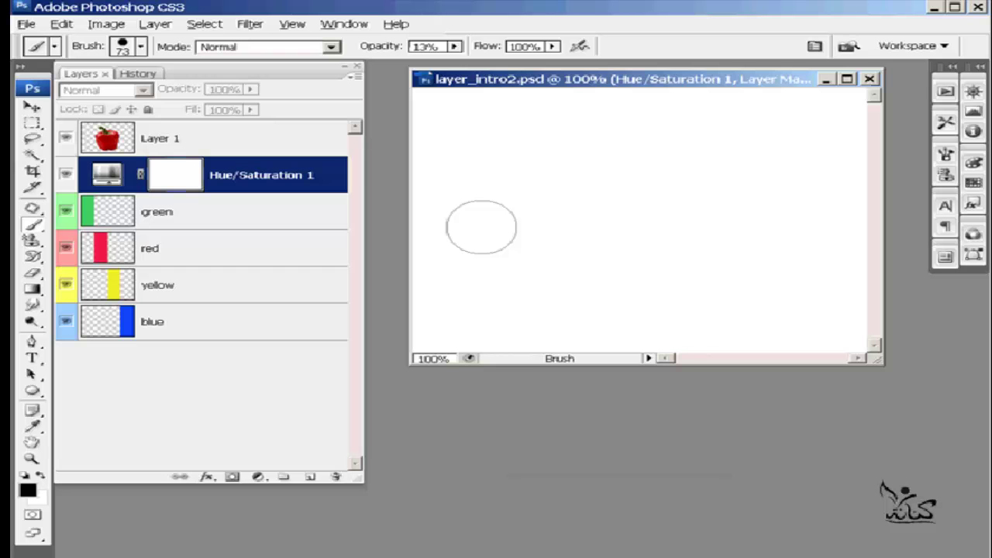
{"action": "left_click", "coordinate": [455, 46]}
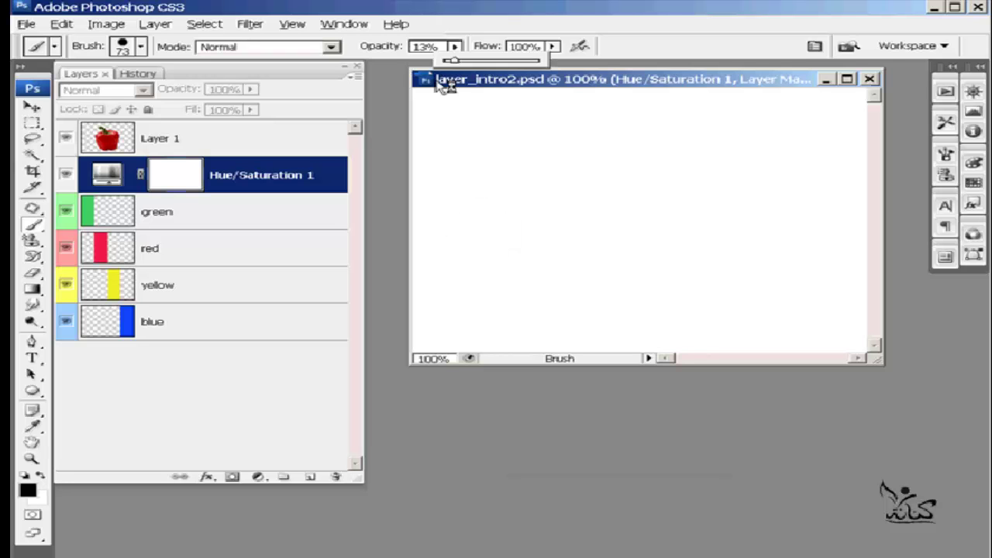
{"action": "left_click_drag", "start_coordinate": [456, 61], "coordinate": [540, 60]}
{"action": "key", "text": "Return"}
Paint a black X across the mask, view the result, and drag the mask to the trash.
{"action": "left_click_drag", "start_coordinate": [839, 111], "coordinate": [418, 345]}
{"action": "mouse_move", "coordinate": [426, 105]}
{"action": "left_mouse_down"}
{"action": "mouse_move", "coordinate": [555, 208]}
{"action": "mouse_move", "coordinate": [841, 332]}
{"action": "left_mouse_up"}
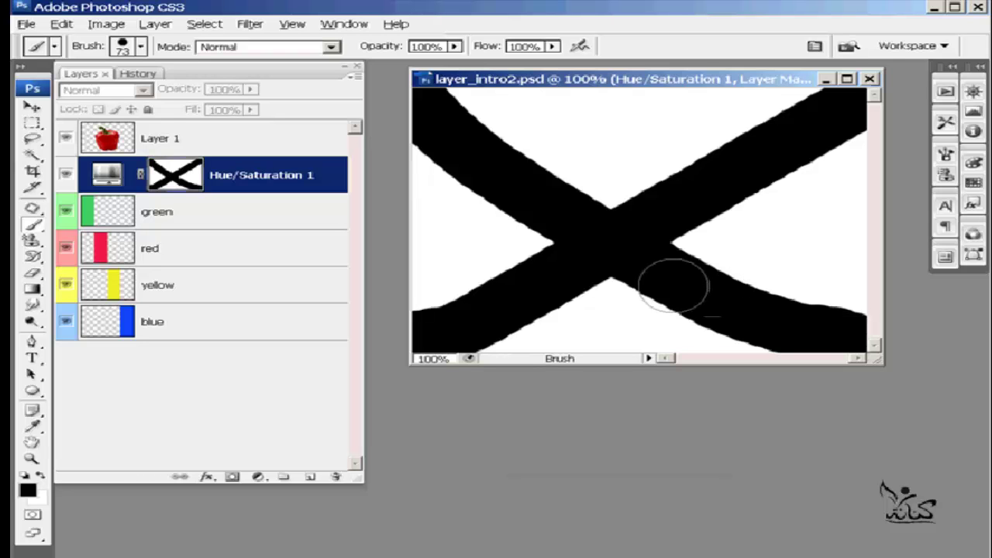
{"action": "left_click", "coordinate": [171, 177], "text": "alt"}
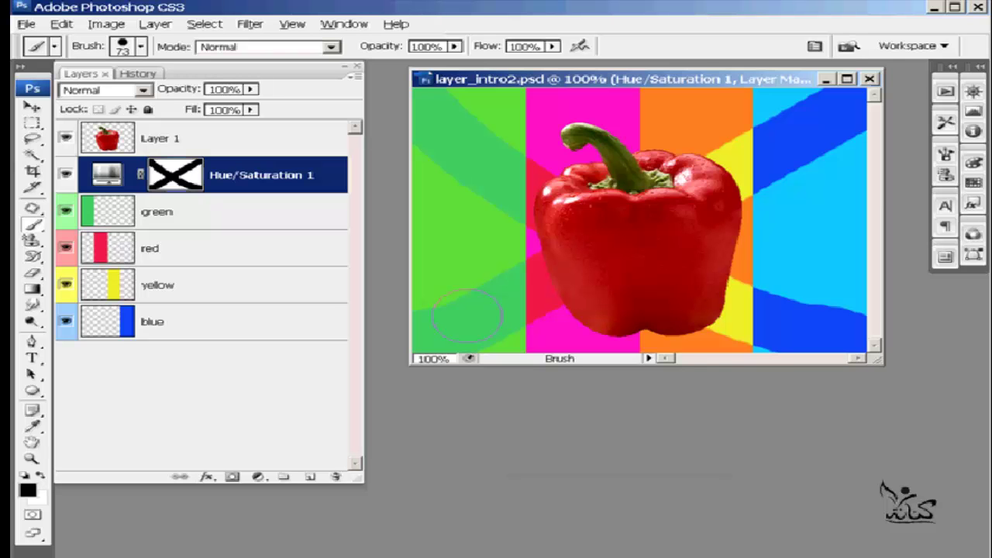
{"action": "mouse_move", "coordinate": [137, 180]}
{"action": "left_mouse_down"}
{"action": "mouse_move", "coordinate": [218, 223]}
{"action": "mouse_move", "coordinate": [339, 478]}
{"action": "left_mouse_up"}
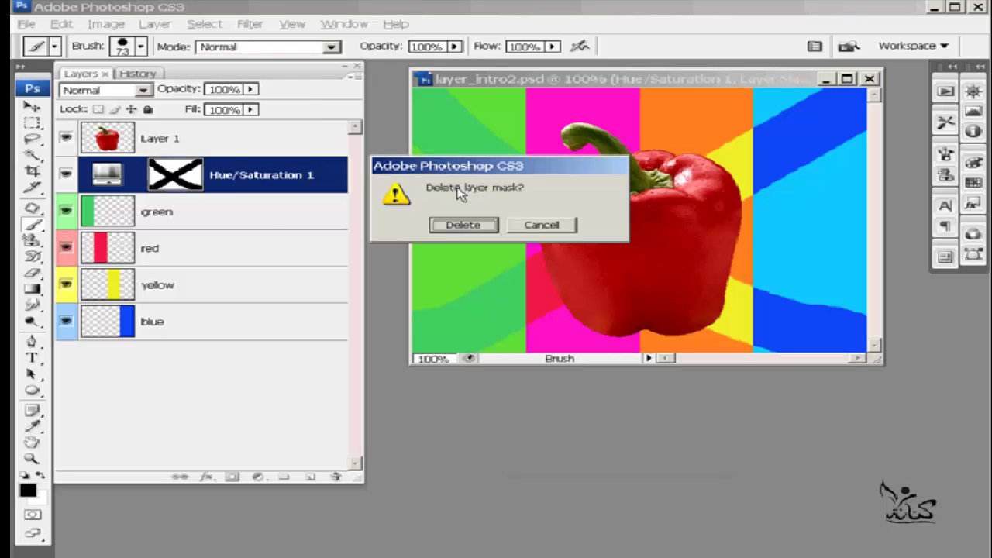
Confirm deleting the X mask and add a new white layer mask to Hue/Saturation 1.
{"action": "left_click", "coordinate": [454, 226]}
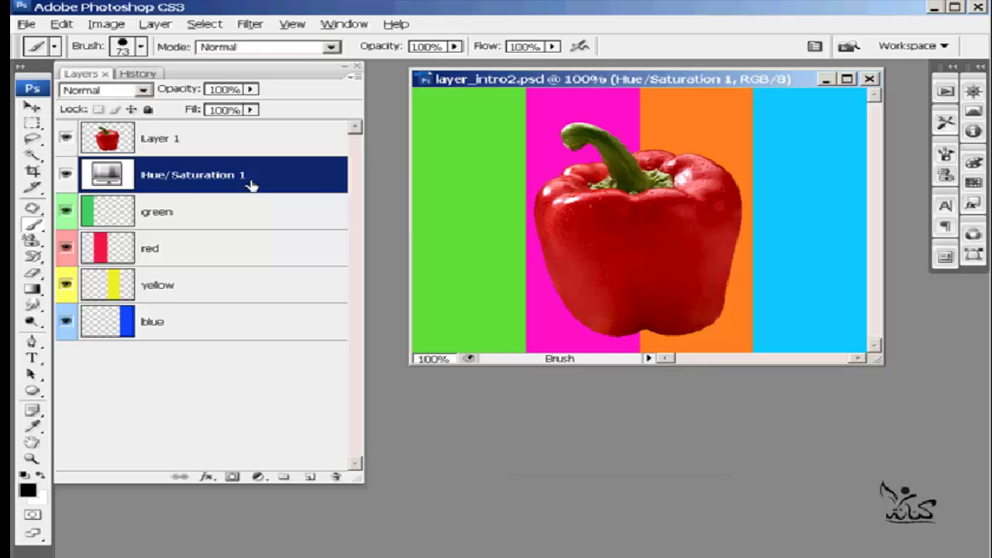
{"action": "left_click", "coordinate": [231, 478]}
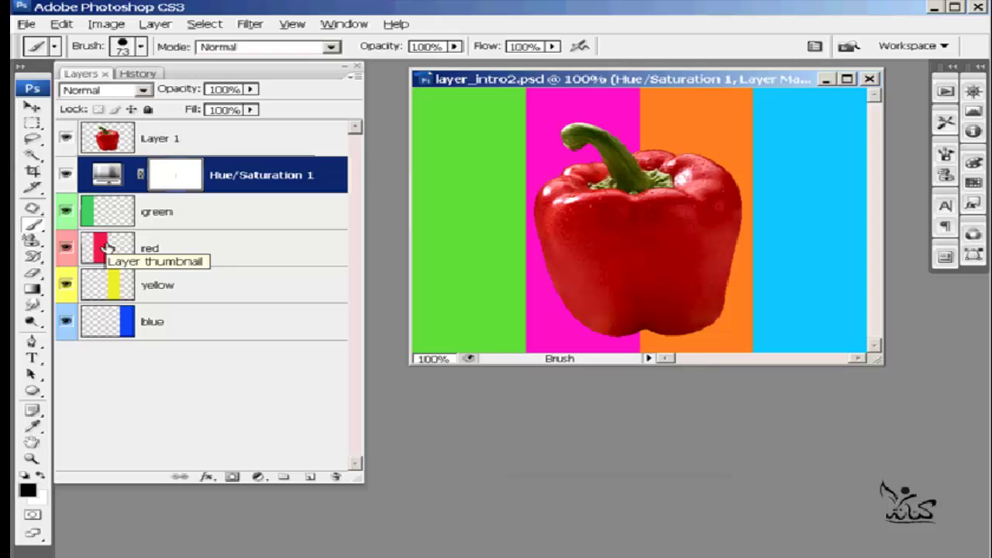
Load the green stripe's pixels as a selection and fill that area of the Hue/Saturation 1 mask with black.
{"action": "left_click", "coordinate": [106, 211]}
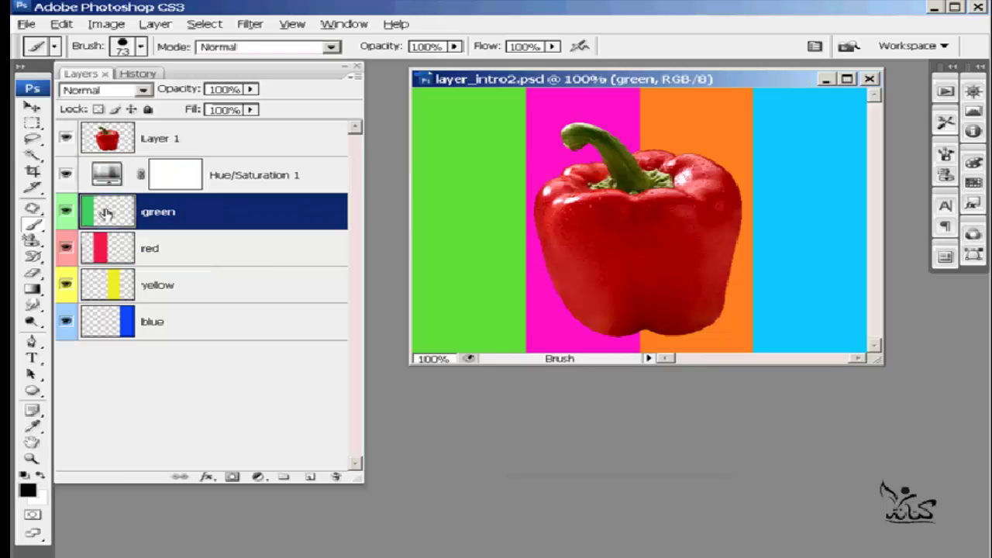
{"action": "left_click", "coordinate": [107, 214], "text": "ctrl"}
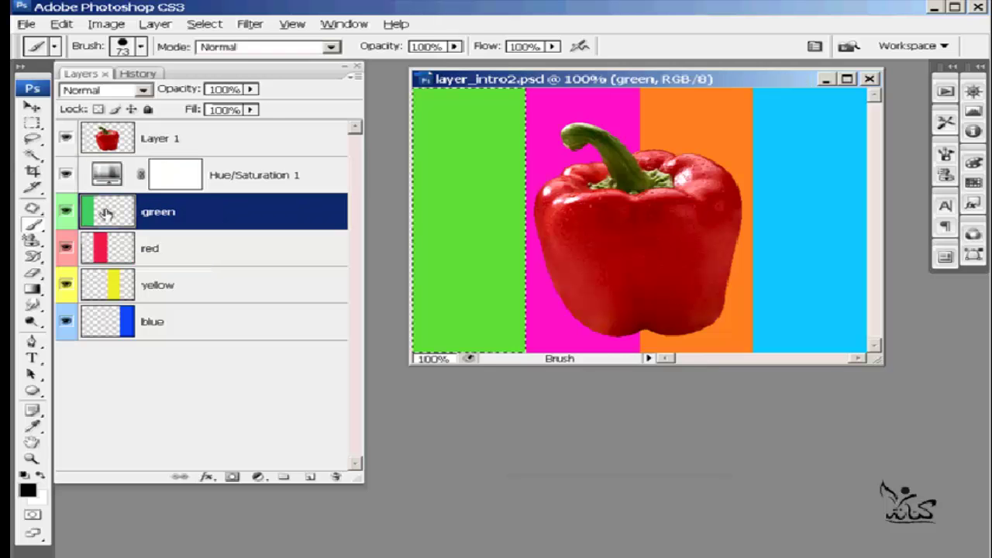
{"action": "left_click", "coordinate": [189, 180]}
{"action": "left_click", "coordinate": [190, 179], "text": "alt"}
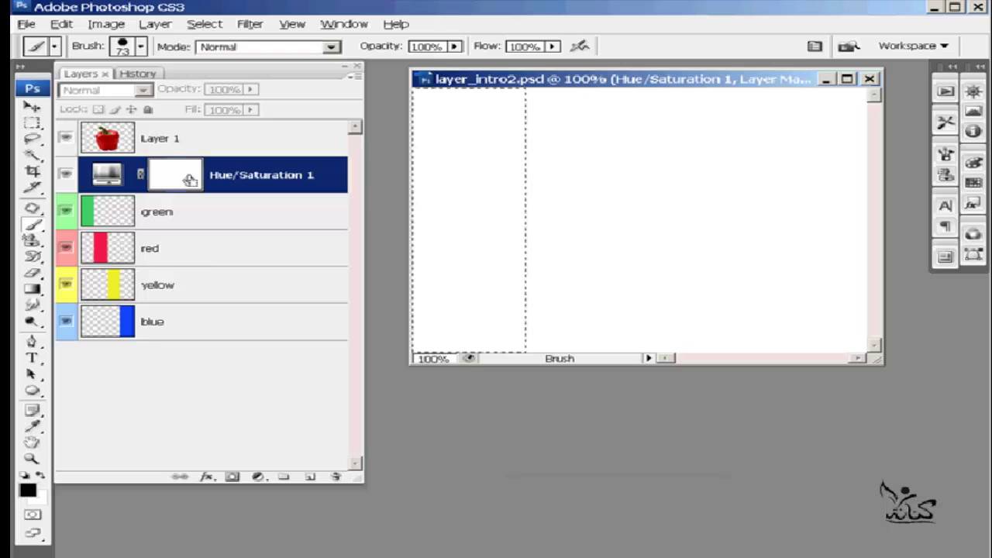
{"action": "key", "text": "alt+BackSpace"}
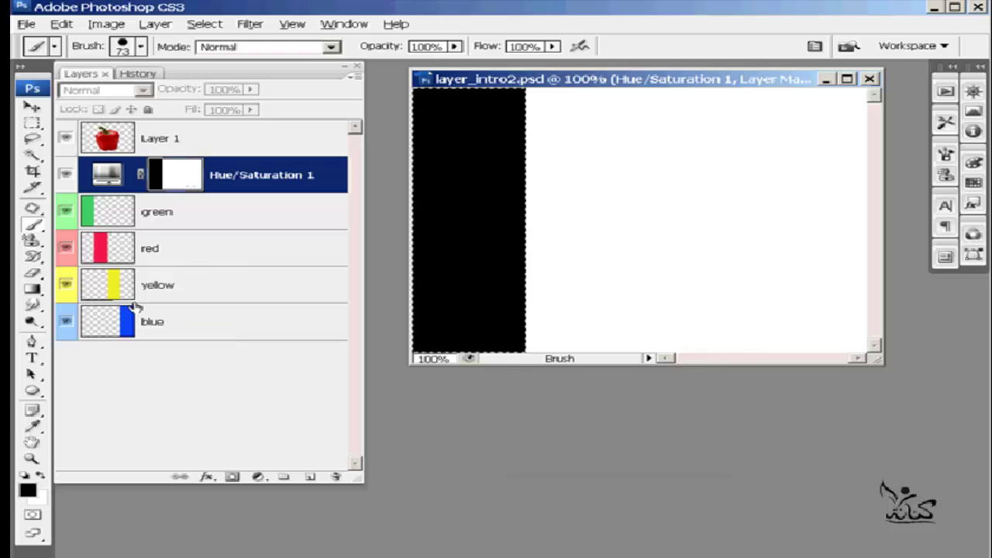
{"action": "left_click", "coordinate": [177, 183]}
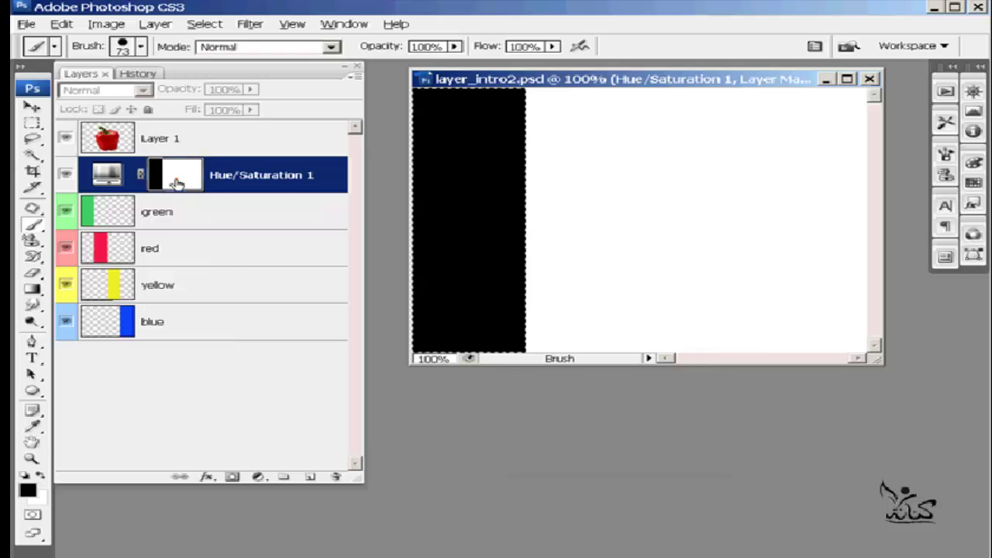
{"action": "left_click", "coordinate": [177, 183], "text": "alt"}
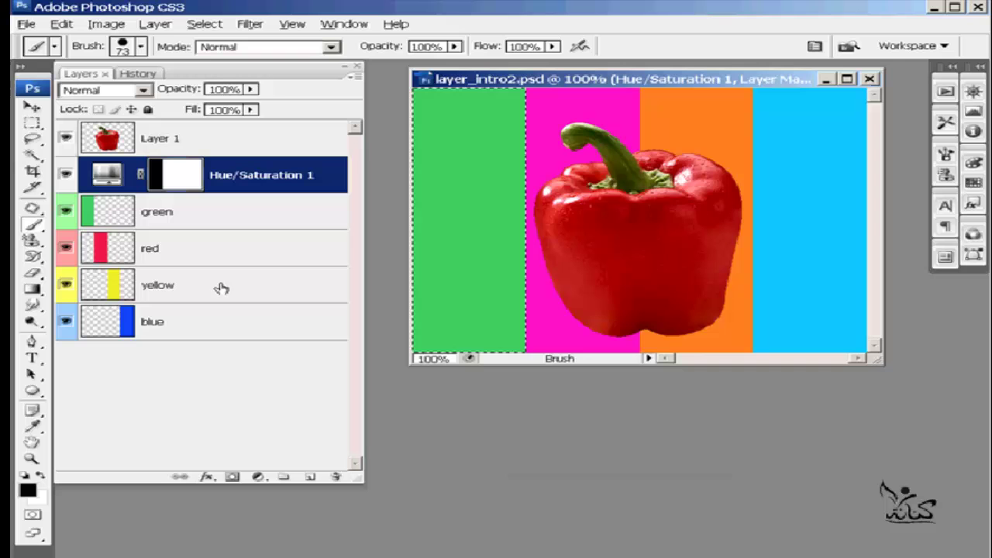
{"action": "key", "text": "ctrl+d"}
Fill the blue stripe's area of the Hue/Saturation 1 mask with black, then deselect.
{"action": "key", "text": "alt"}
{"action": "left_click", "coordinate": [128, 321], "text": "ctrl"}
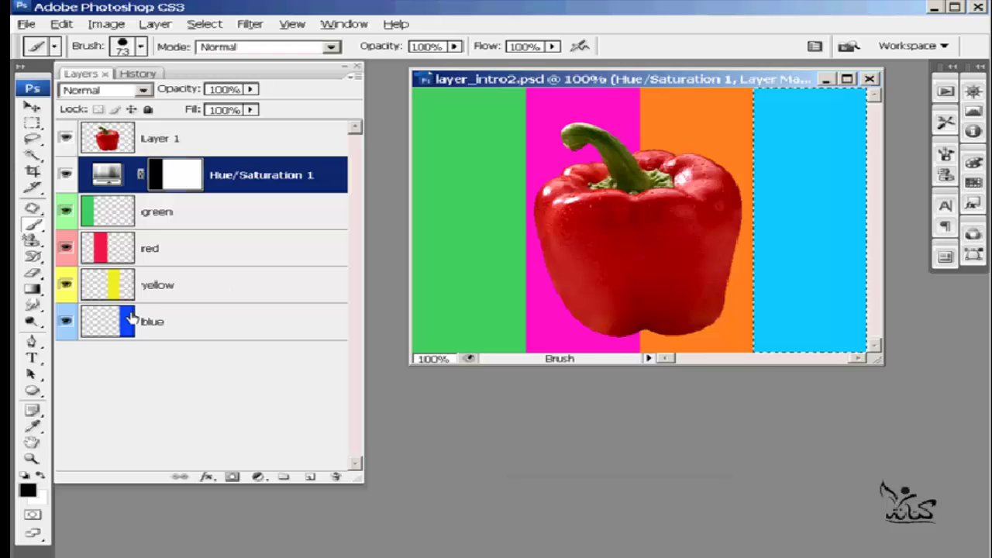
{"action": "left_click", "coordinate": [179, 180], "text": "alt"}
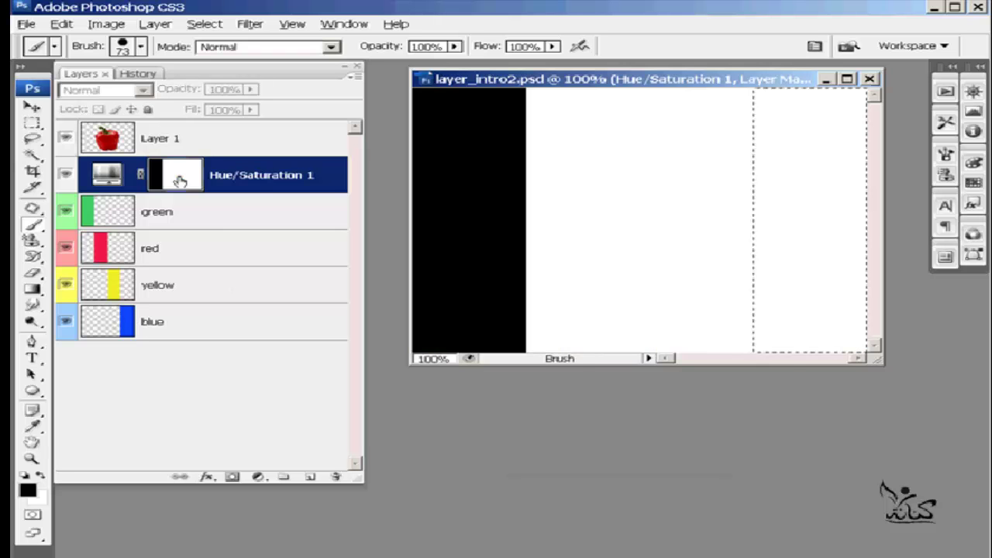
{"action": "key", "text": "alt+BackSpace"}
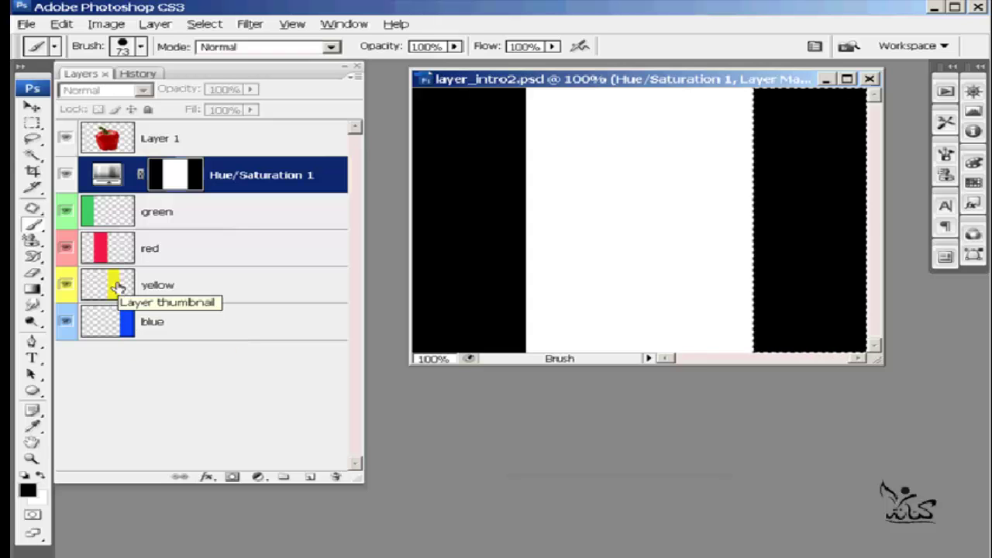
{"action": "key", "text": "ctrl+d"}
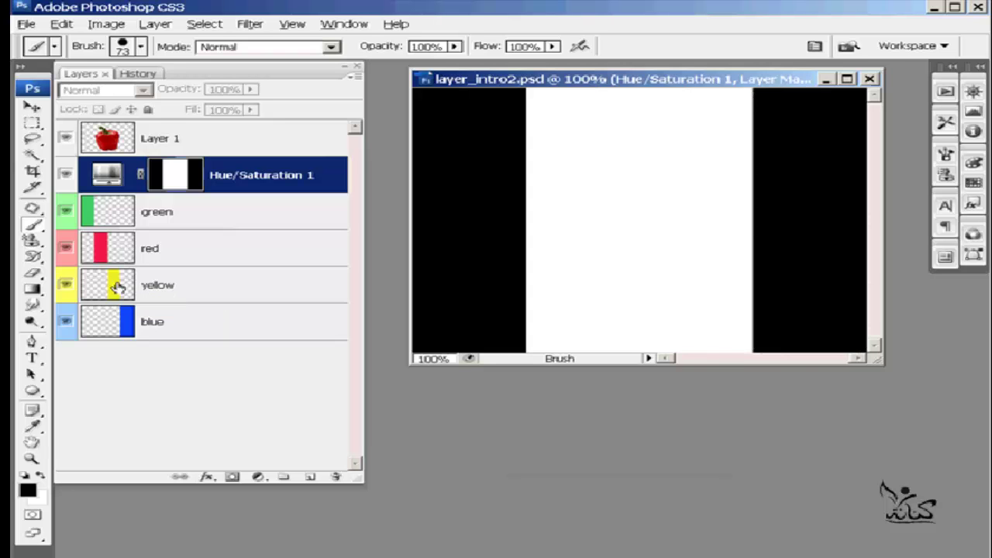
{"action": "left_click", "coordinate": [173, 179], "text": "alt"}
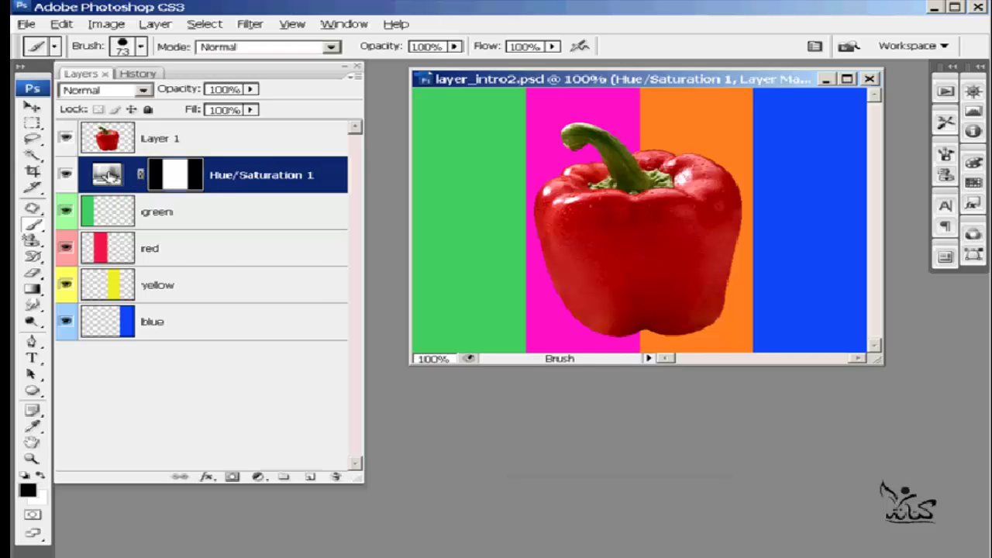
{"action": "double_click", "coordinate": [111, 176]}
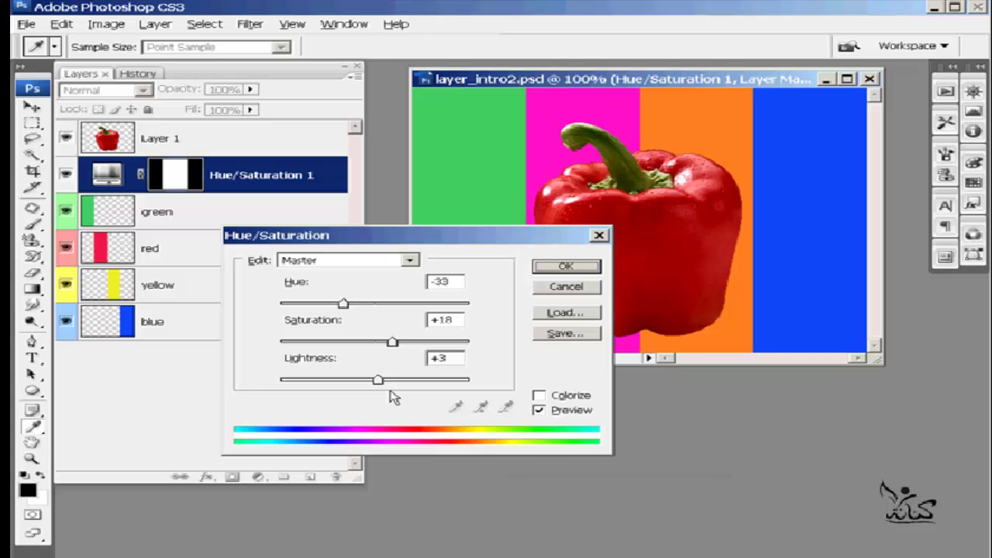
{"action": "left_click", "coordinate": [546, 289]}
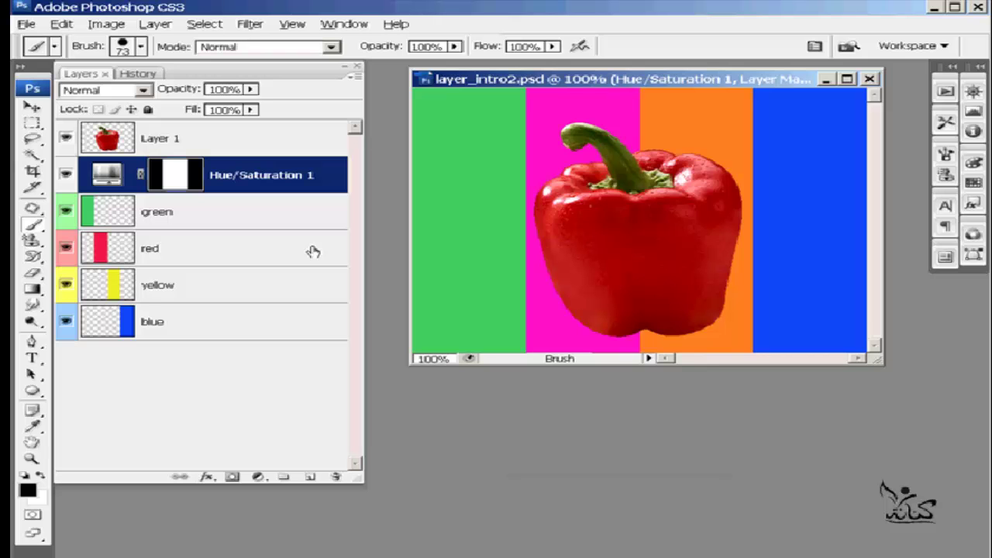
{"action": "left_click", "coordinate": [233, 276]}
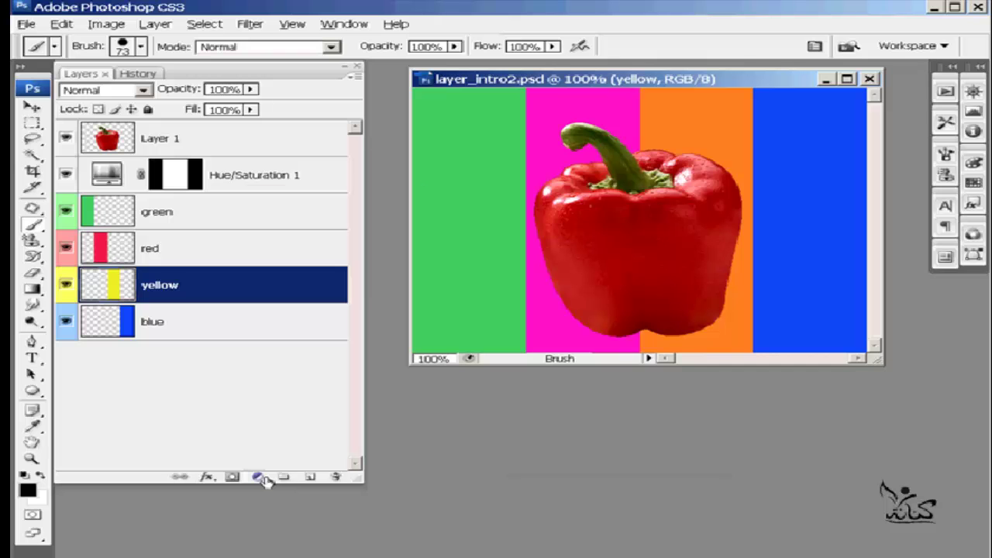
Add an Invert 1 layer above yellow and brush a large black patch on its mask.
{"action": "left_click", "coordinate": [260, 478]}
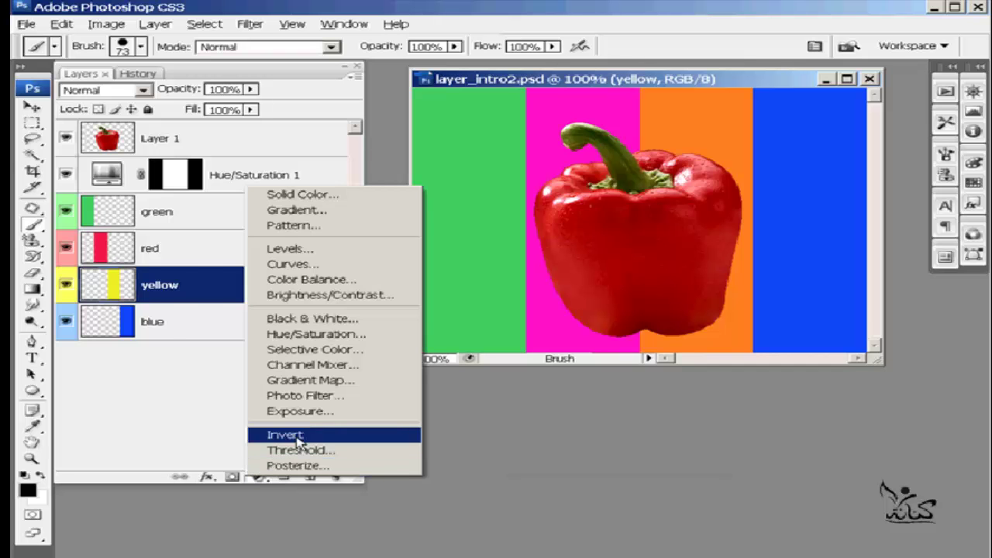
{"action": "left_click", "coordinate": [298, 440]}
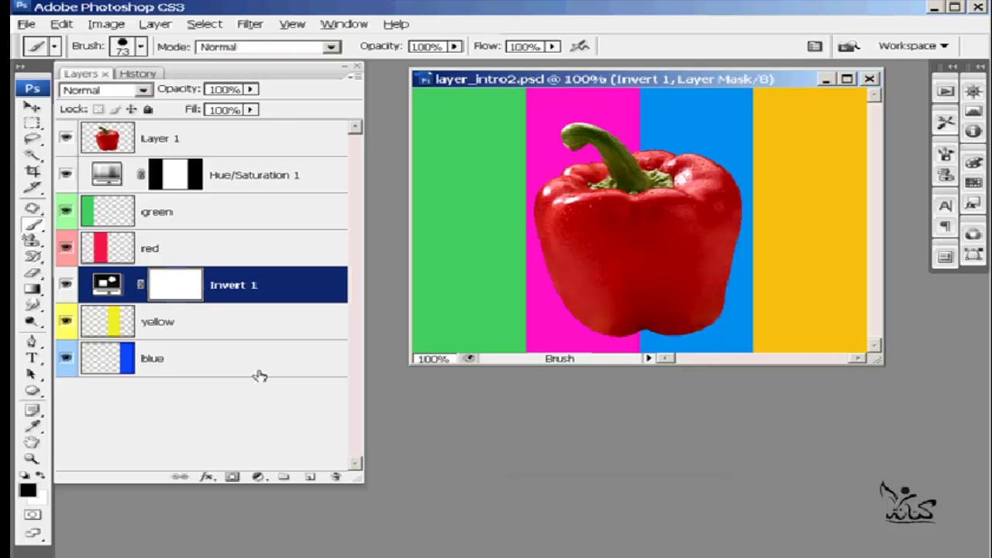
{"action": "left_click", "coordinate": [181, 287], "text": "alt"}
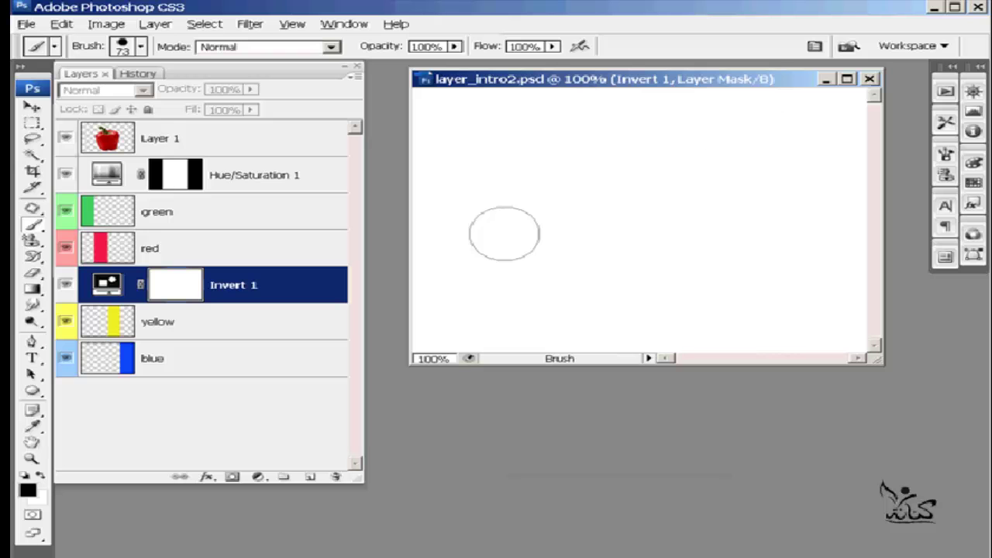
{"action": "left_click", "coordinate": [752, 130]}
{"action": "mouse_move", "coordinate": [737, 130]}
{"action": "left_mouse_down"}
{"action": "mouse_move", "coordinate": [762, 184]}
{"action": "mouse_move", "coordinate": [708, 158]}
{"action": "mouse_move", "coordinate": [711, 191]}
{"action": "mouse_move", "coordinate": [642, 202]}
{"action": "left_mouse_up"}
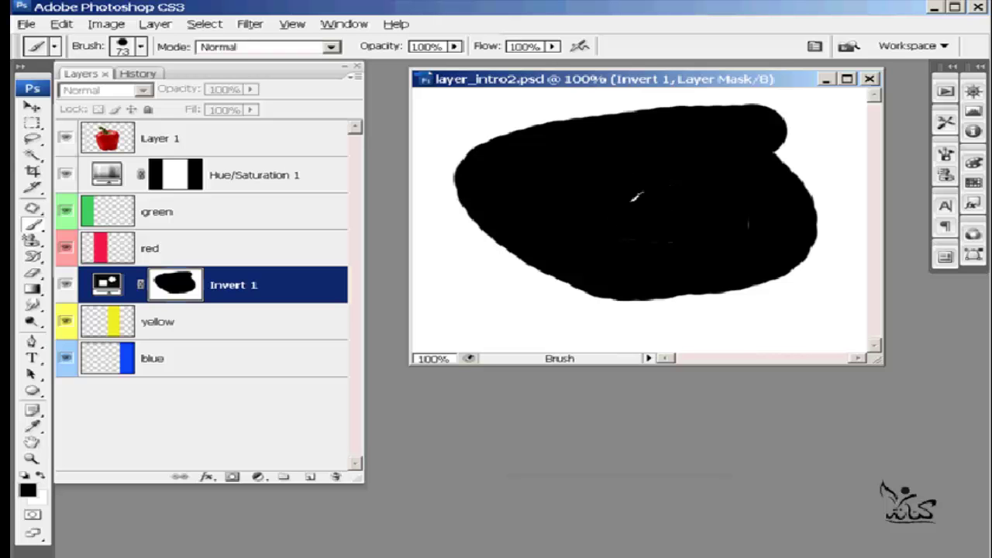
{"action": "left_click", "coordinate": [168, 290], "text": "alt"}
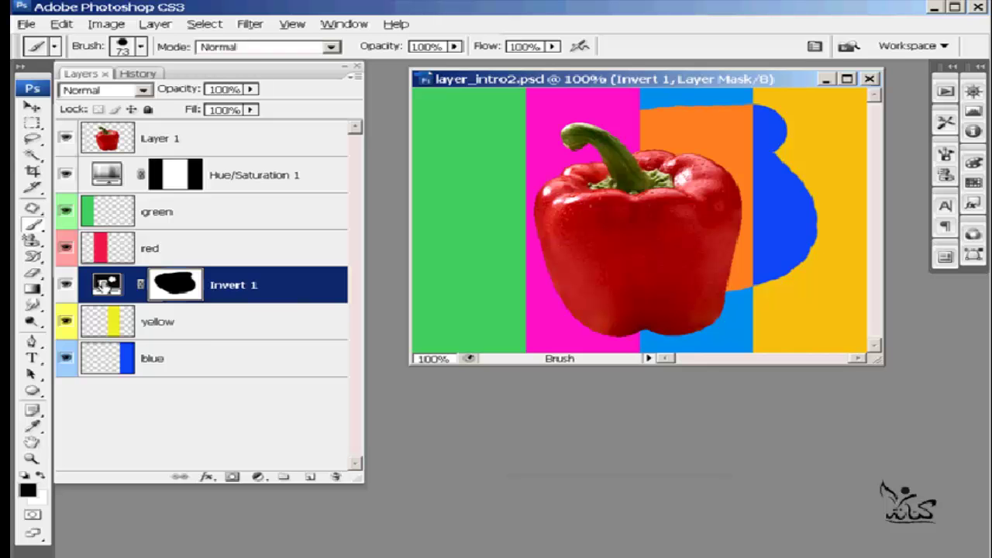
{"action": "left_click", "coordinate": [114, 177]}
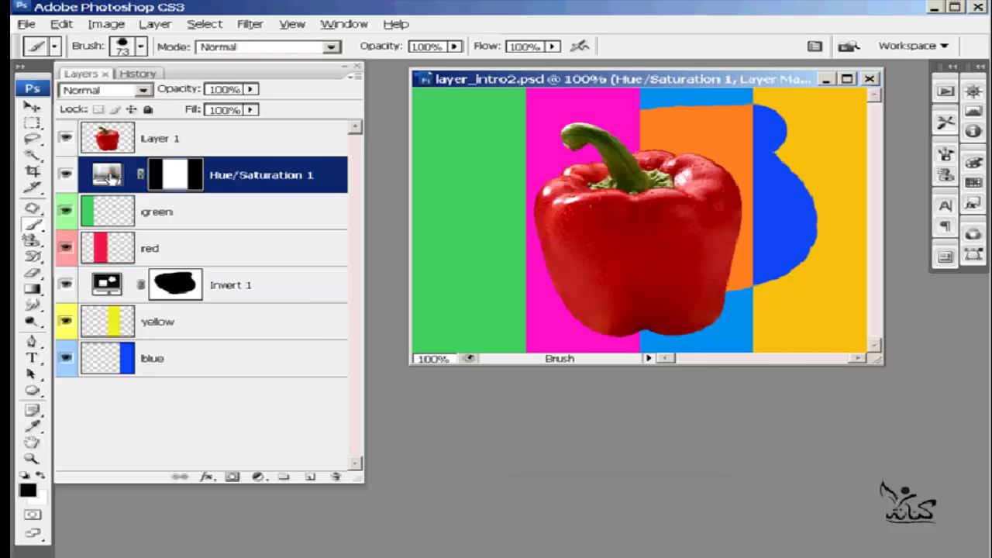
Confirm the Hue/Saturation 1 settings unchanged, then delete the Invert 1 adjustment layer.
{"action": "double_click", "coordinate": [114, 176]}
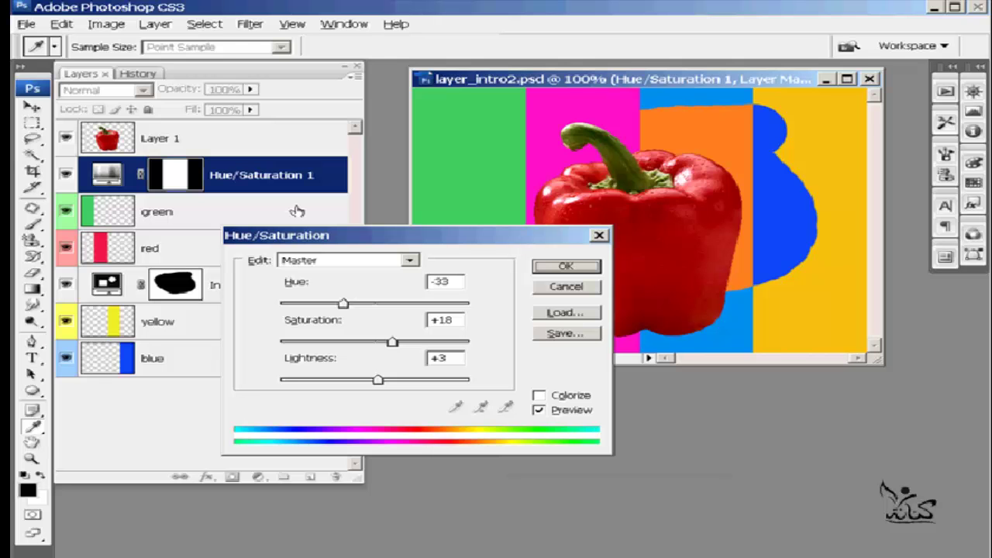
{"action": "left_click", "coordinate": [544, 269]}
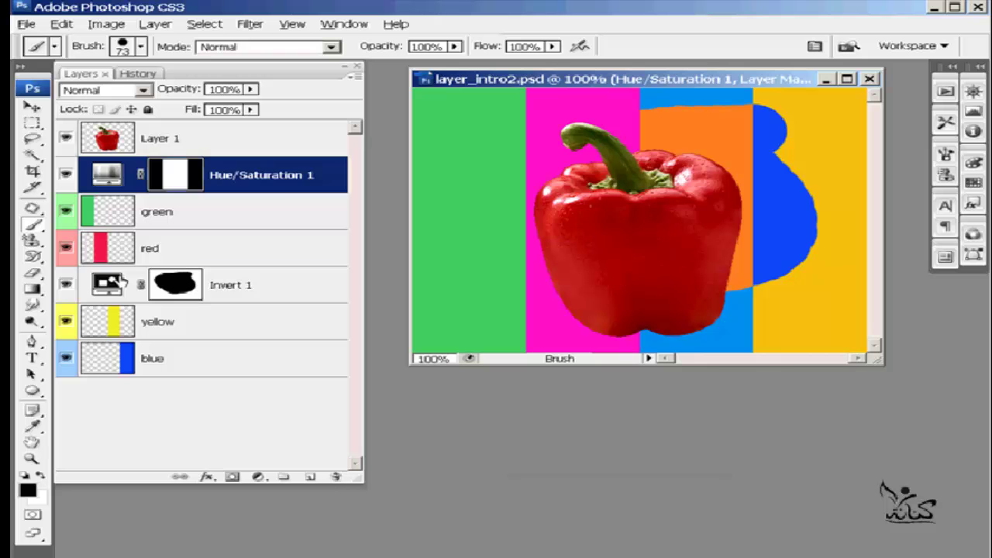
{"action": "left_click", "coordinate": [120, 282]}
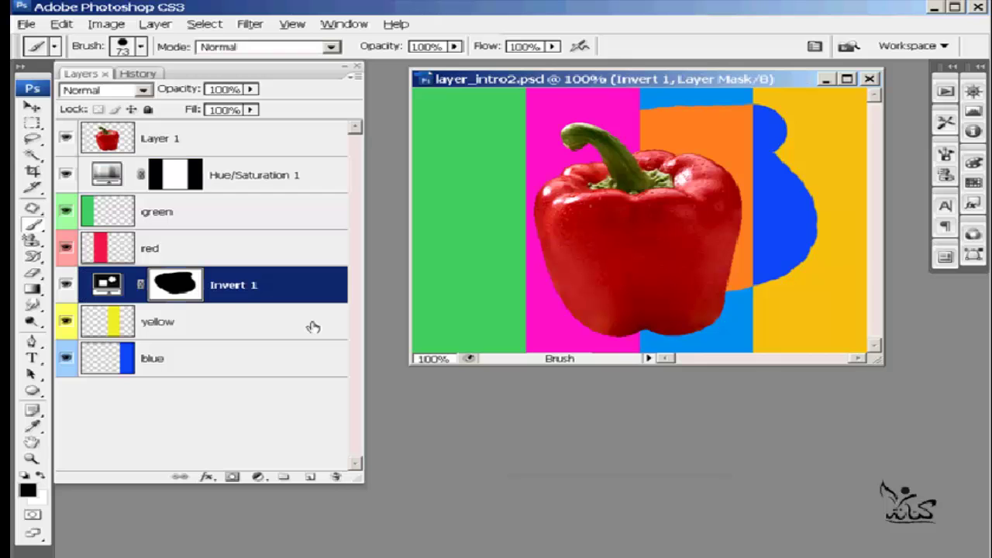
{"action": "left_click", "coordinate": [336, 478]}
{"action": "left_click", "coordinate": [459, 228]}
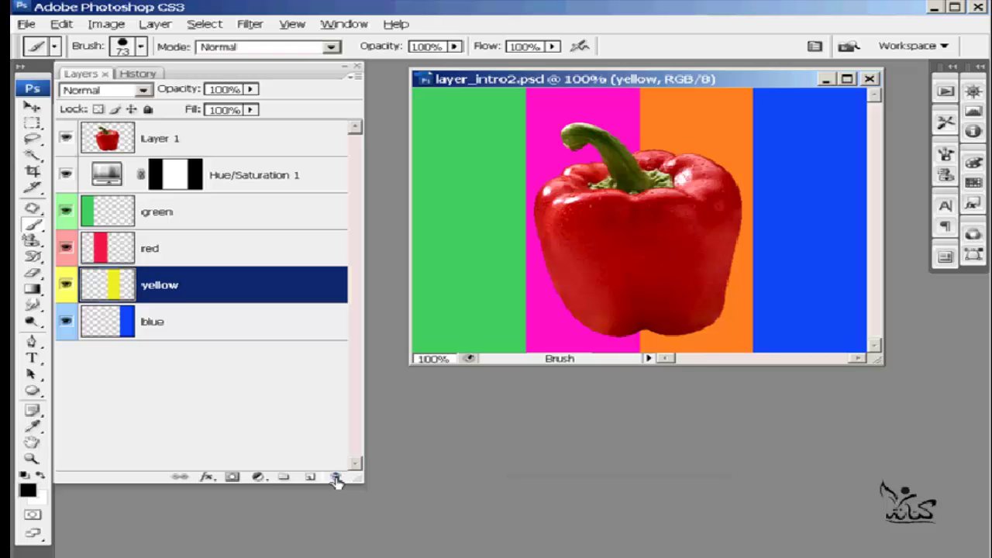
Show the fill and adjustment layer type list for the yellow layer.
{"action": "left_click", "coordinate": [259, 478]}
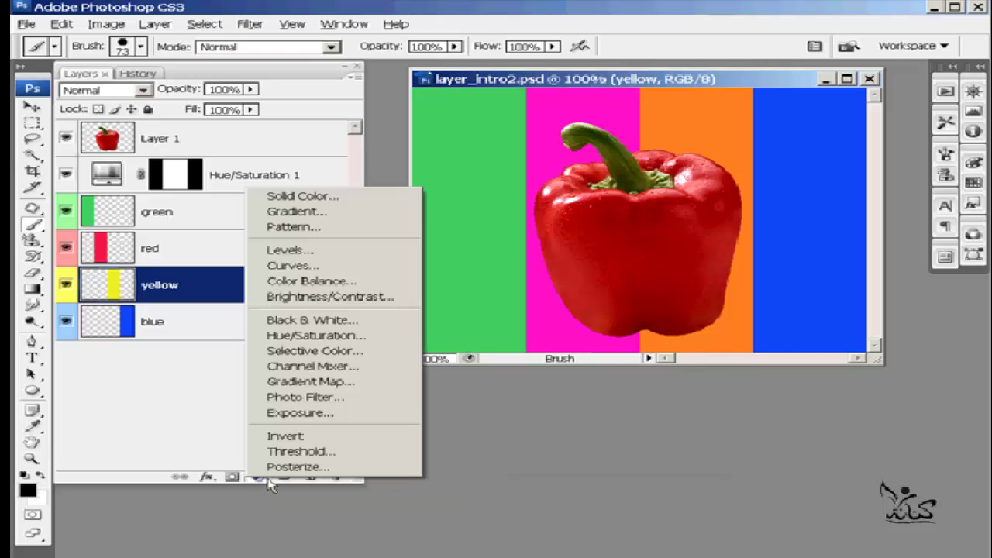